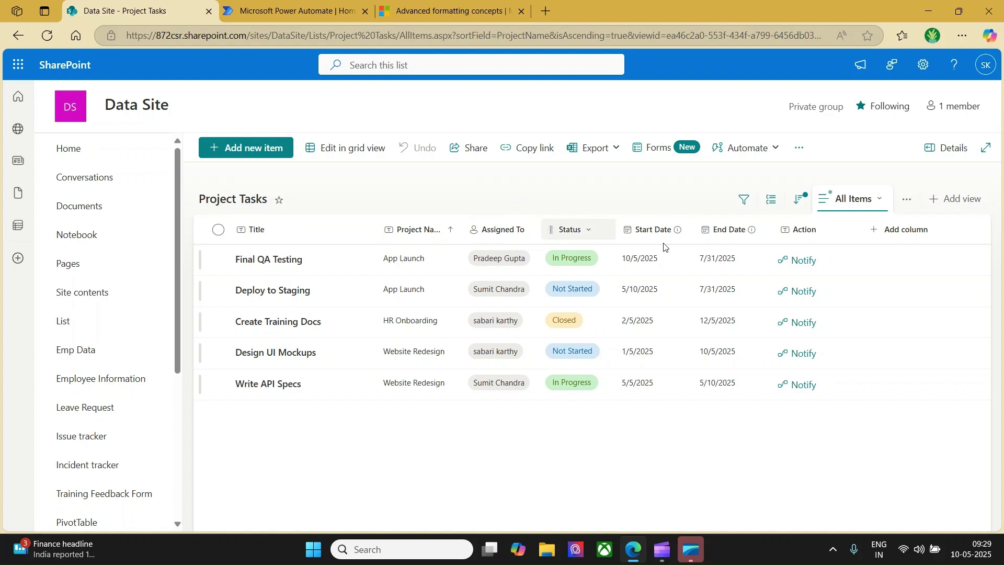
Switch to Power Automate and start an instant cloud flow named "Send an email Notification".
left_click(294, 8)
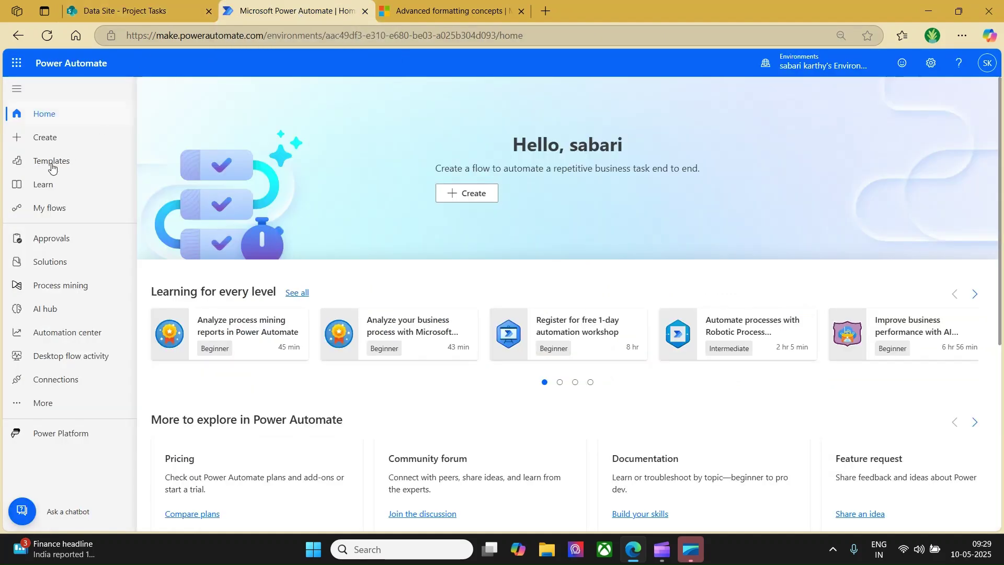
left_click(65, 137)
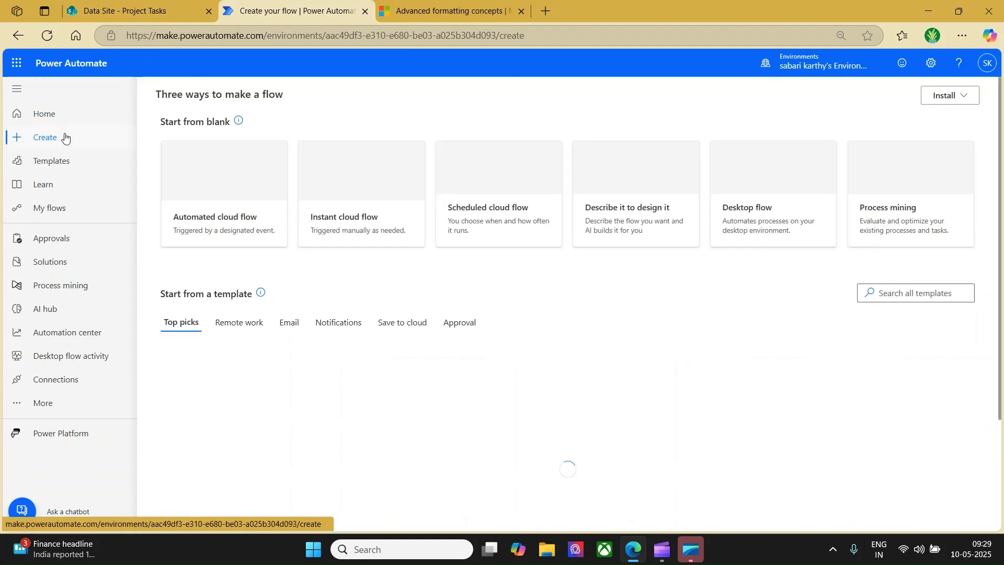
left_click(340, 181)
left_click(554, 191)
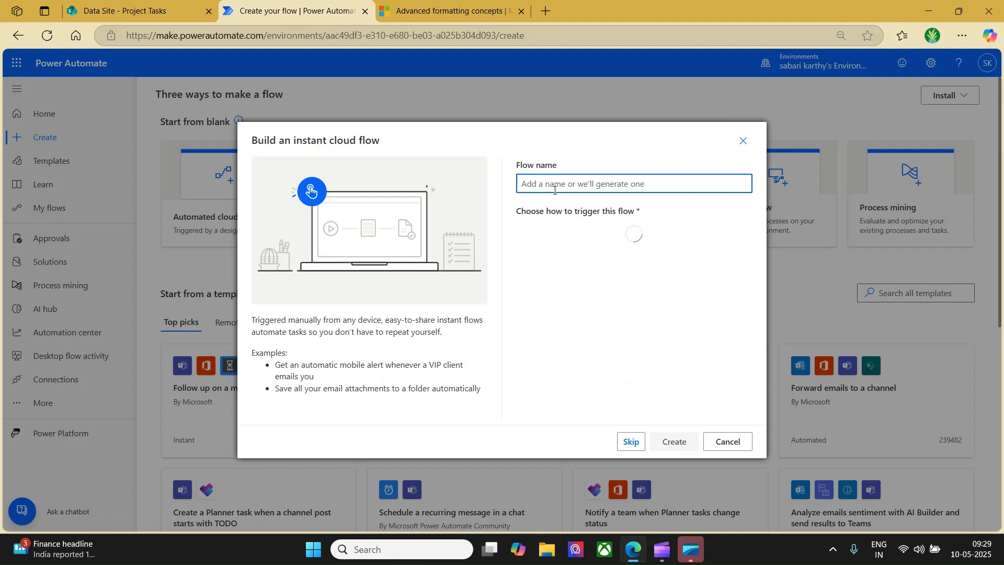
type("Send An email Notification")
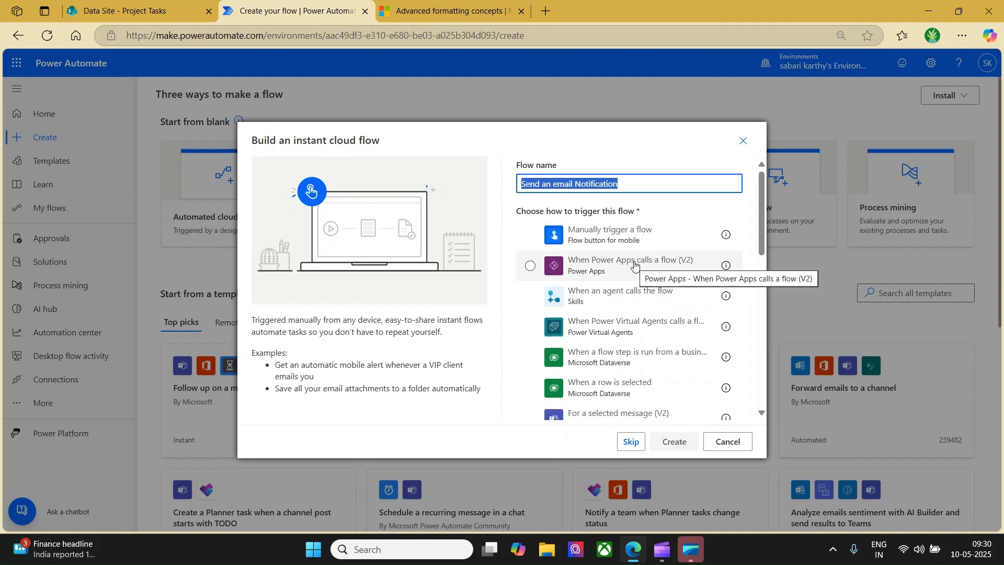
Create the flow with SharePoint's "For a selected item" trigger and switch to the classic designer without saving.
scroll(635, 266, "down", 5)
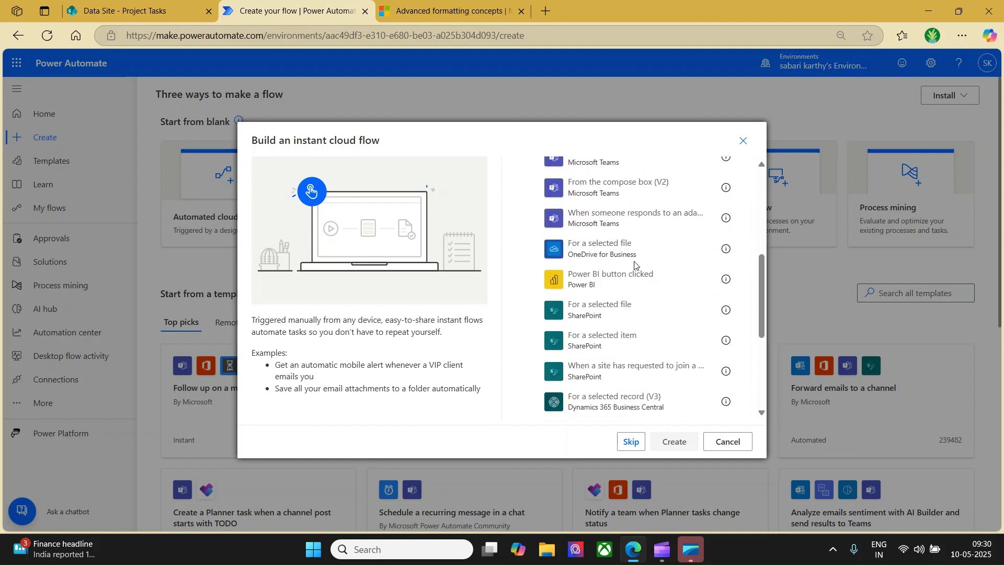
left_click(606, 338)
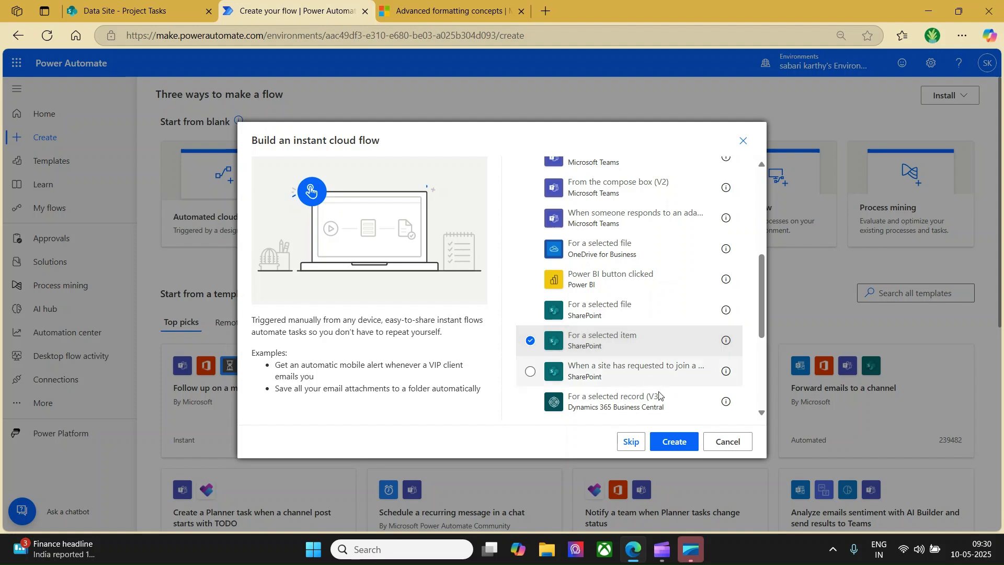
left_click(674, 443)
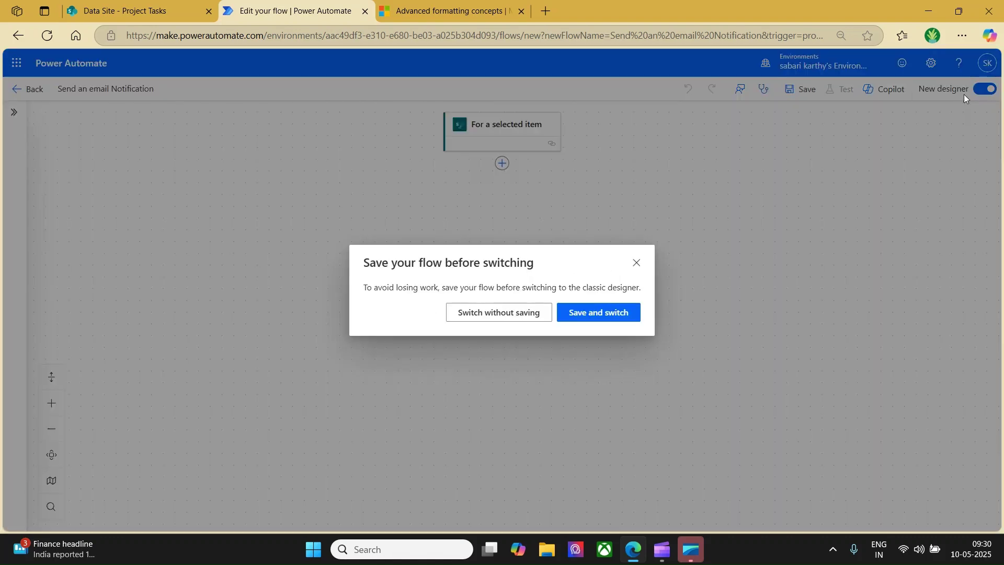
left_click(497, 311)
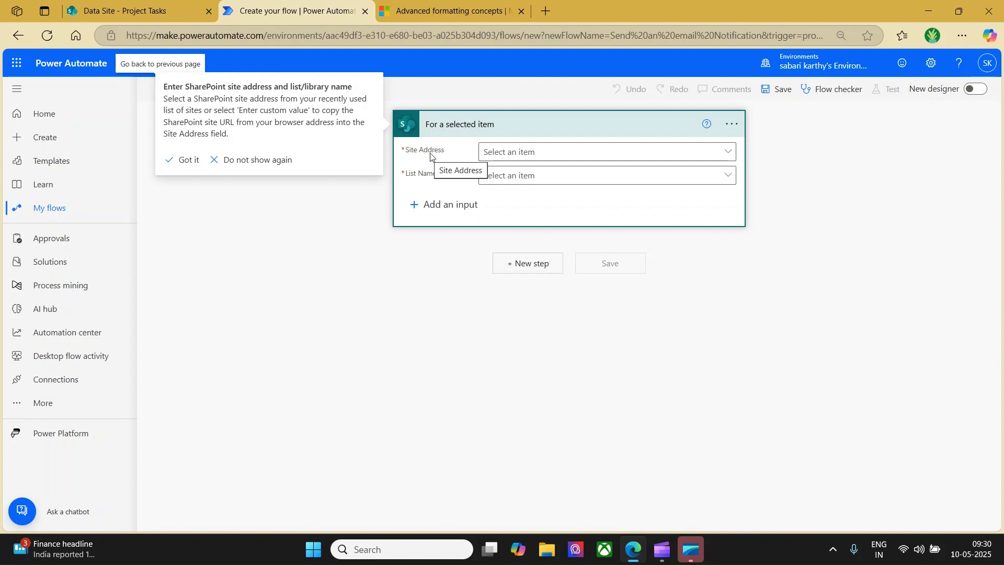
left_click(186, 160)
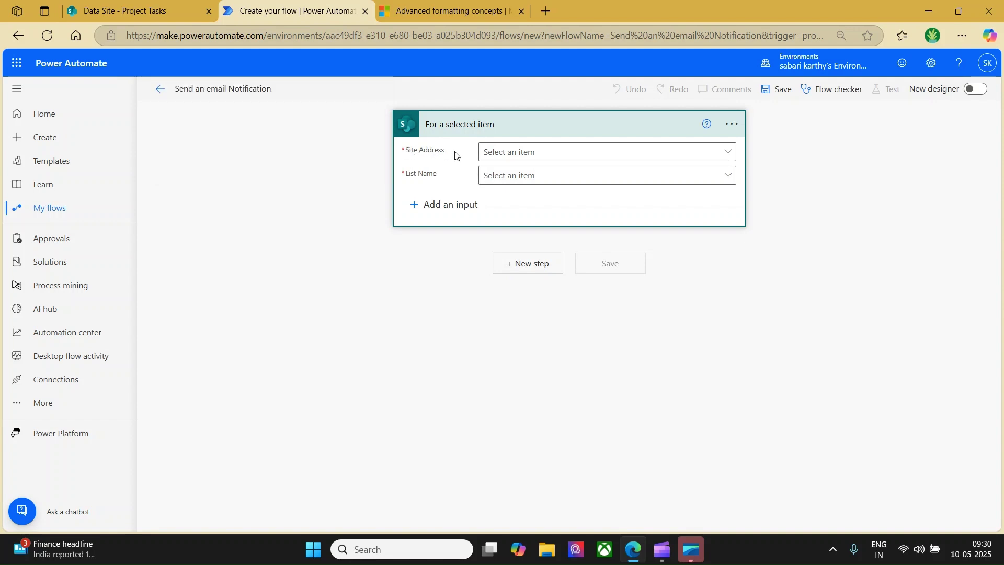
left_click(728, 153)
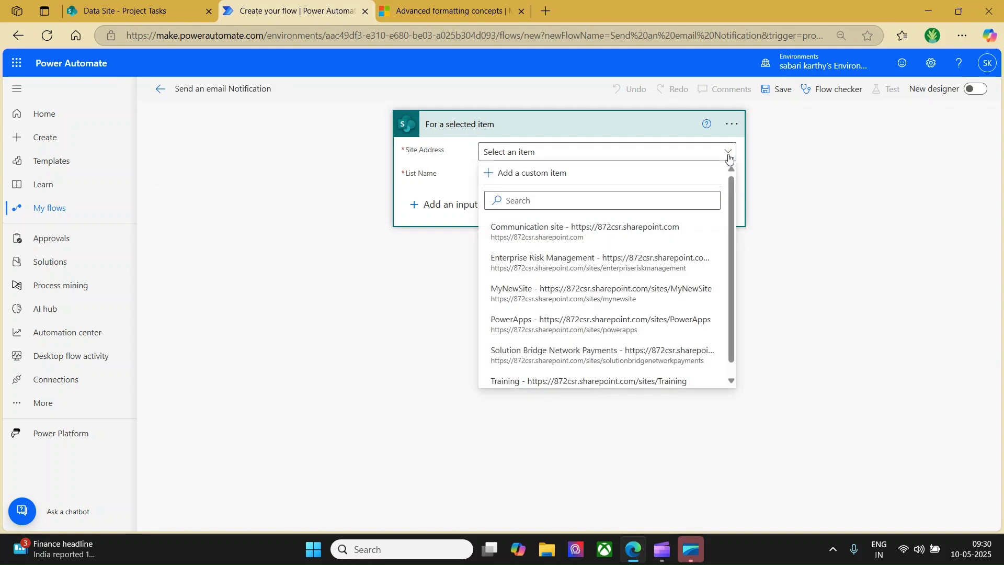
scroll(563, 311, "down", 1)
scroll(563, 311, "up", 1)
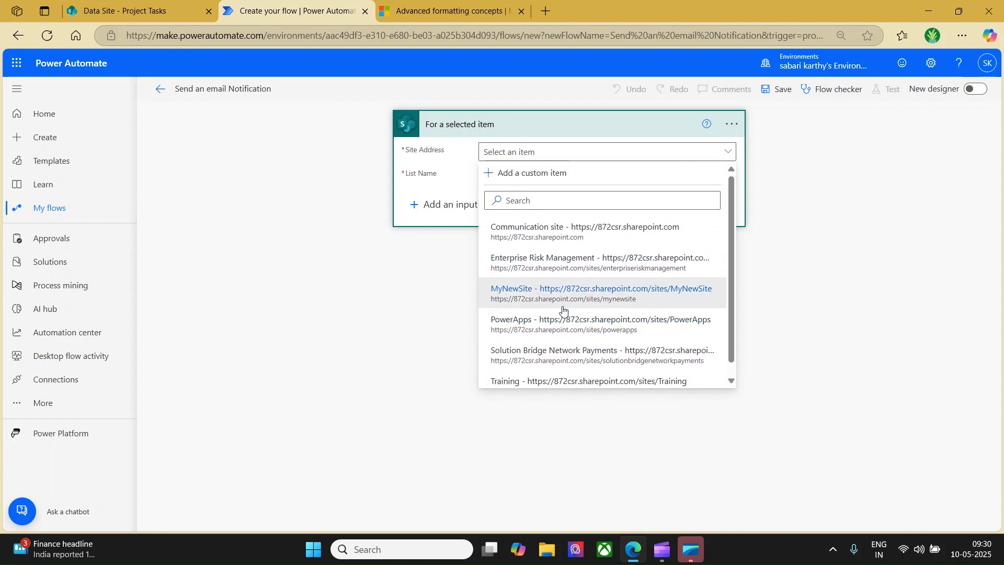
scroll(564, 267, "down", 1)
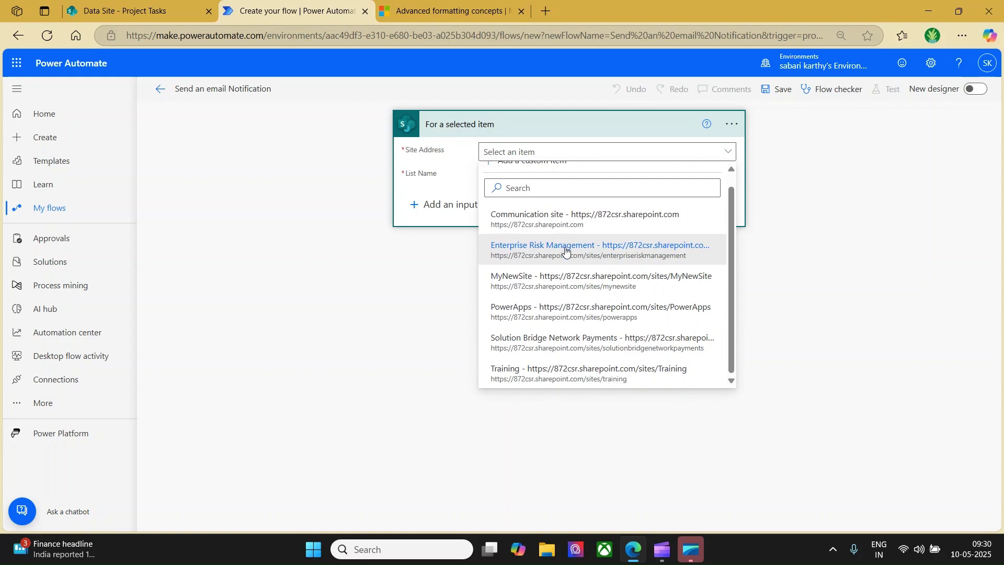
scroll(538, 249, "up", 1)
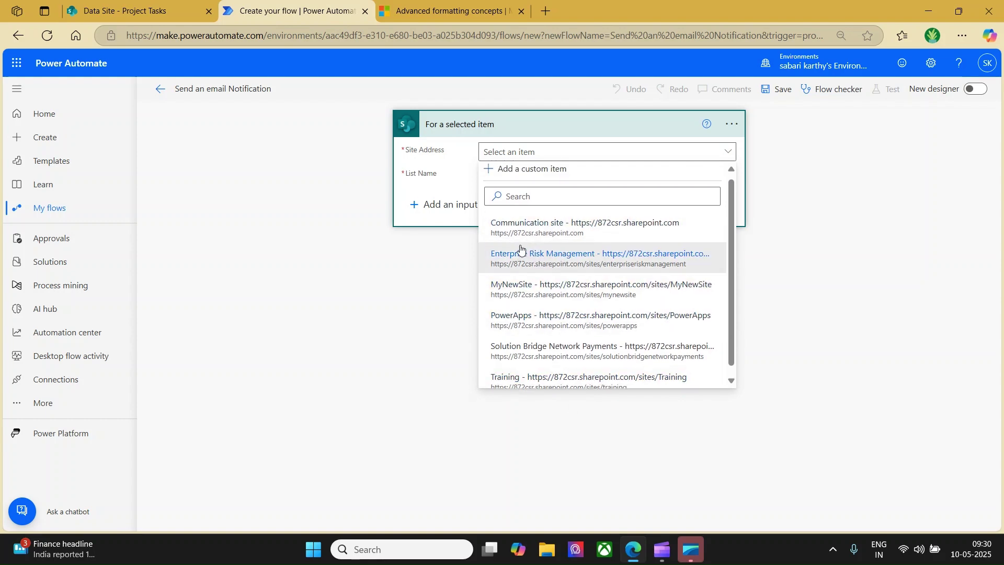
left_click(528, 175)
left_click(135, 11)
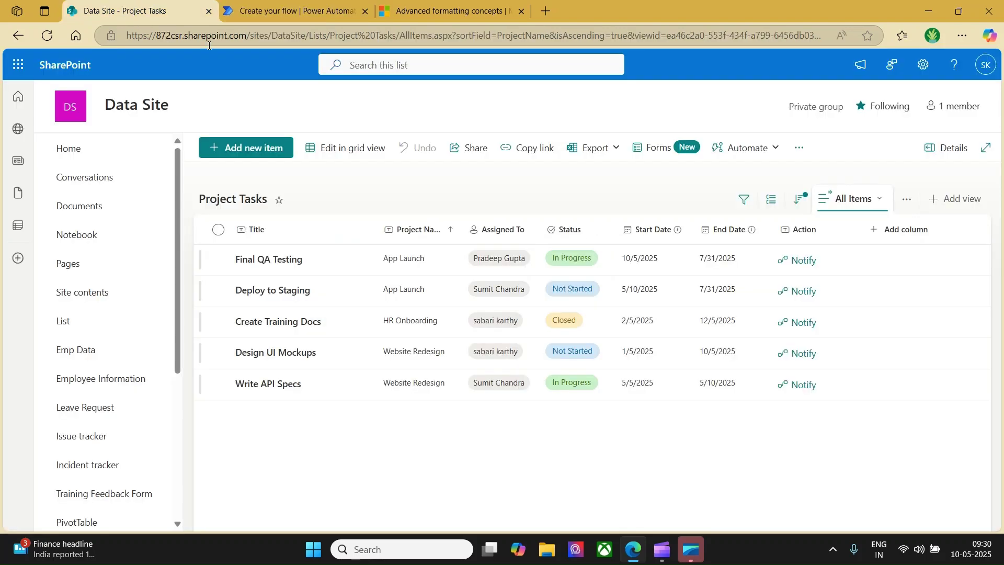
left_click_drag(307, 34, 121, 32)
key("ctrl+c")
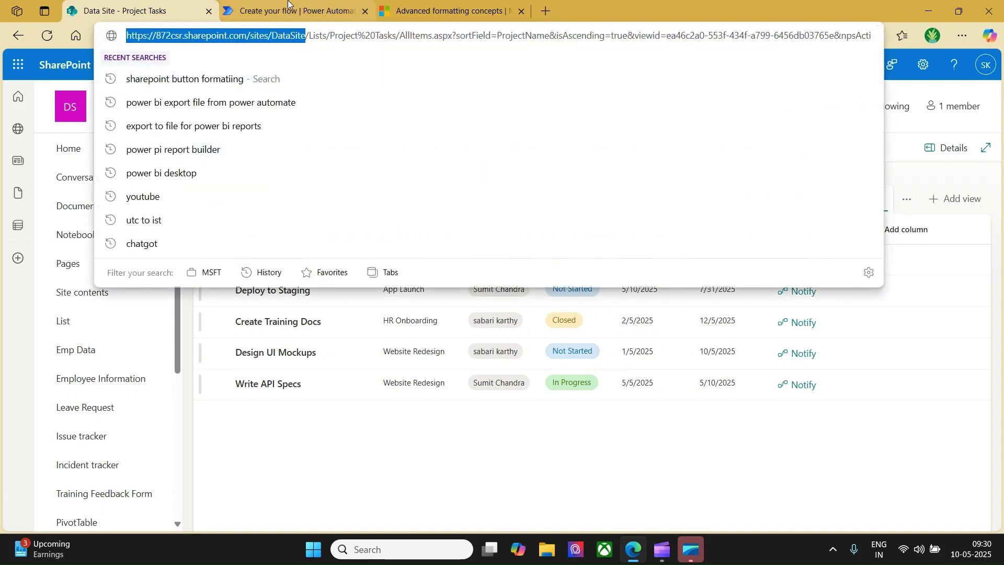
left_click(290, 7)
left_click(374, 294)
key("ctrl+v")
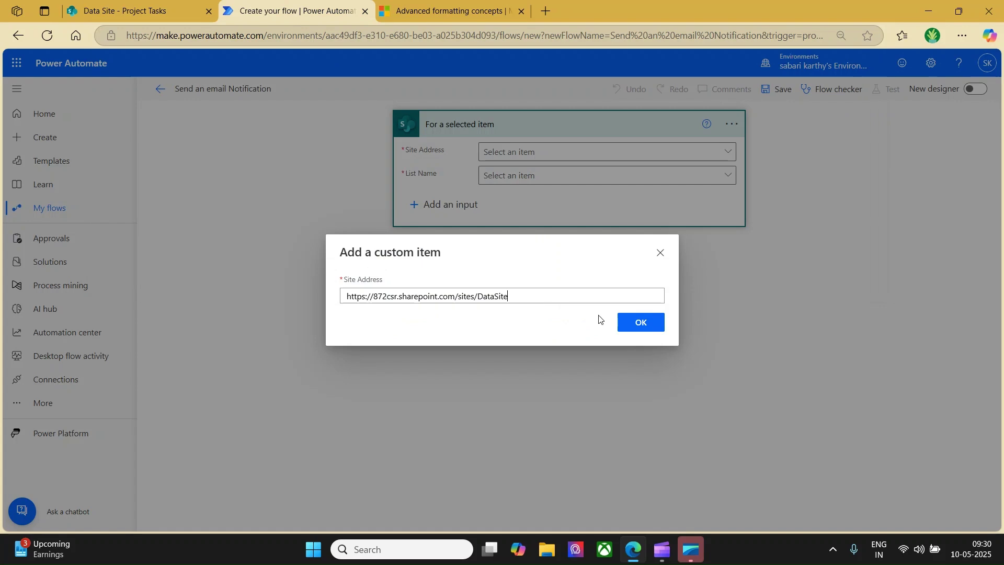
left_click(642, 322)
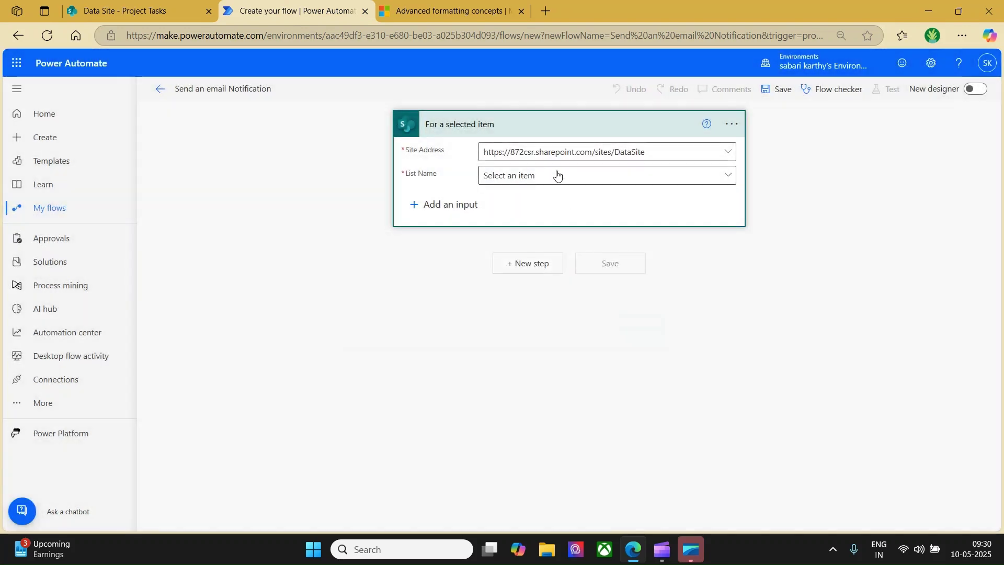
Set the List Name of the "For a selected item" trigger to Project Tasks.
left_click(604, 179)
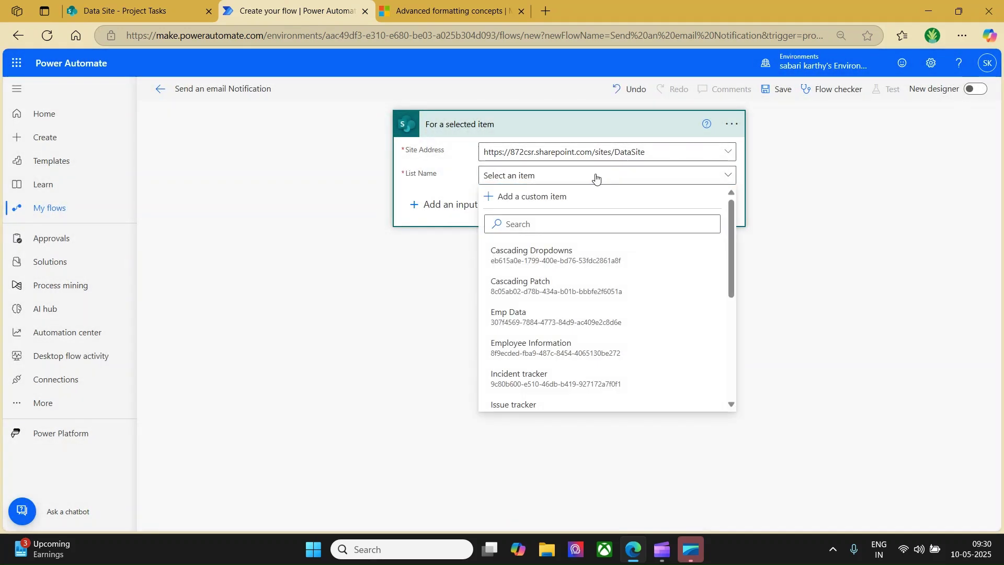
scroll(547, 276, "down", 3)
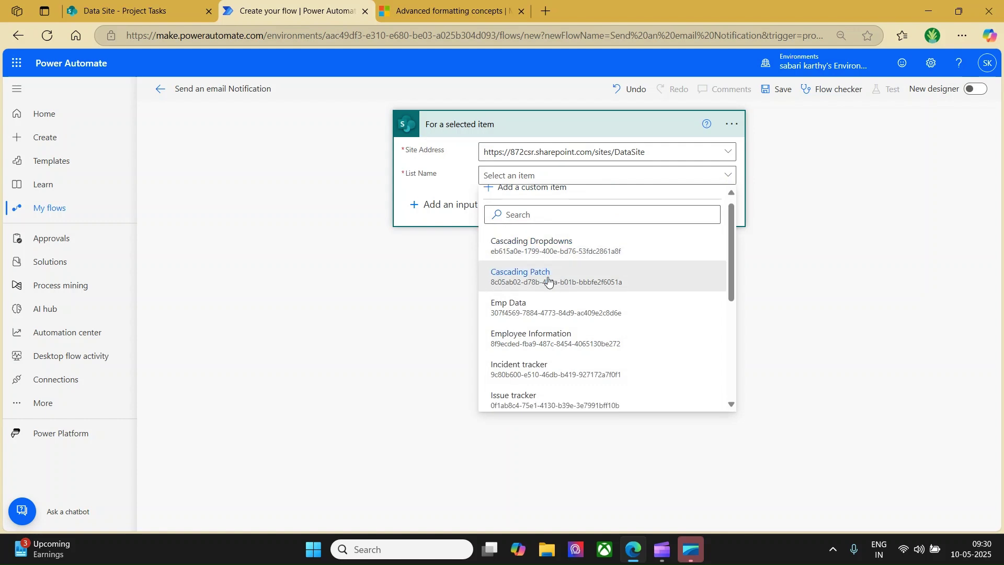
scroll(548, 281, "down", 2)
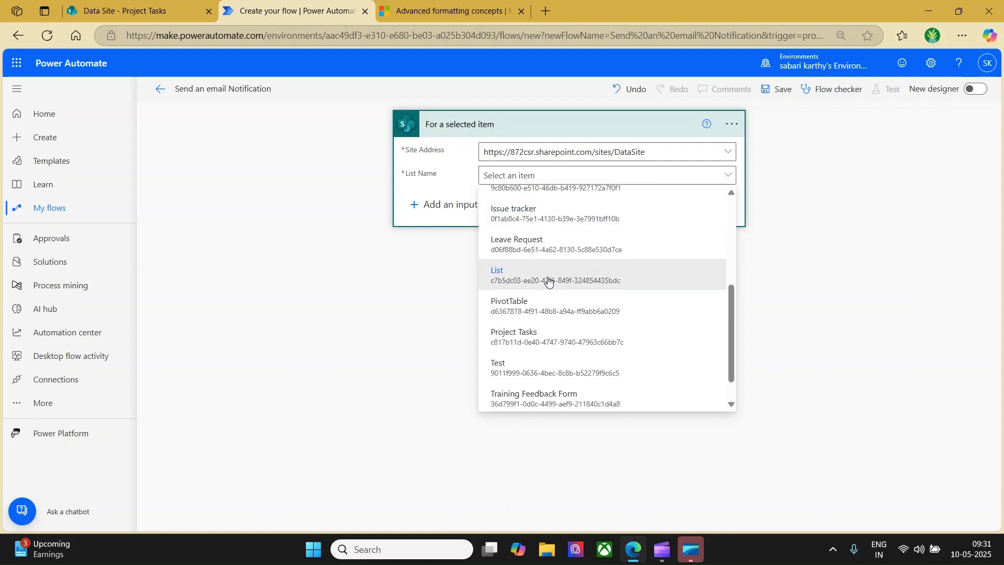
left_click(536, 337)
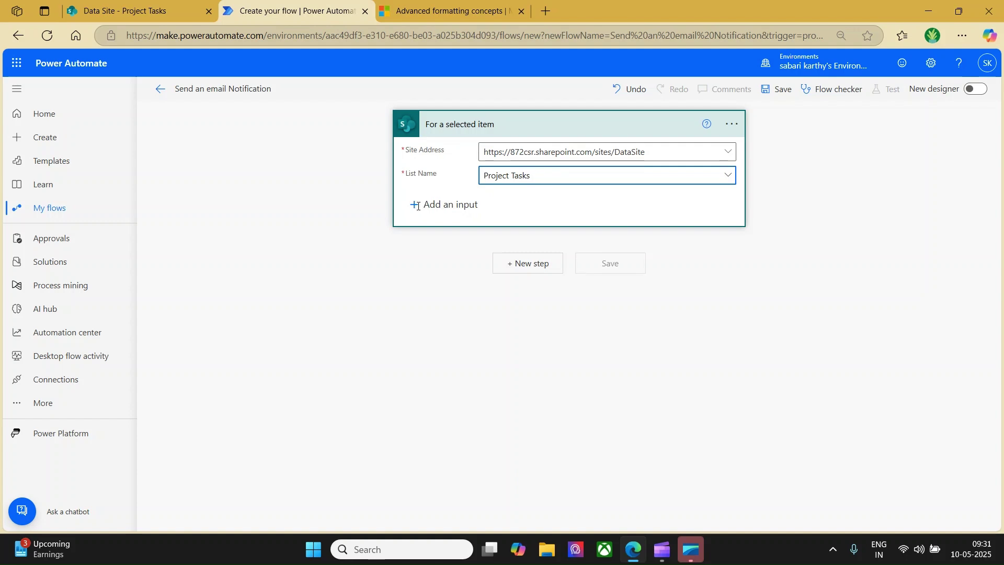
Add a text input named "Message" to the "For a selected item" trigger.
left_click(440, 206)
left_click(429, 236)
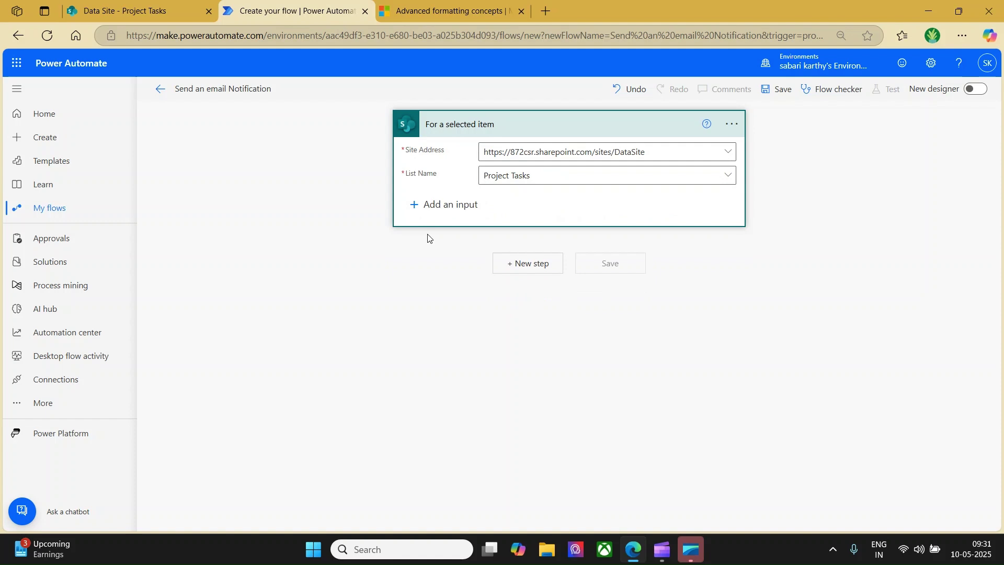
double_click(453, 211)
type("Message")
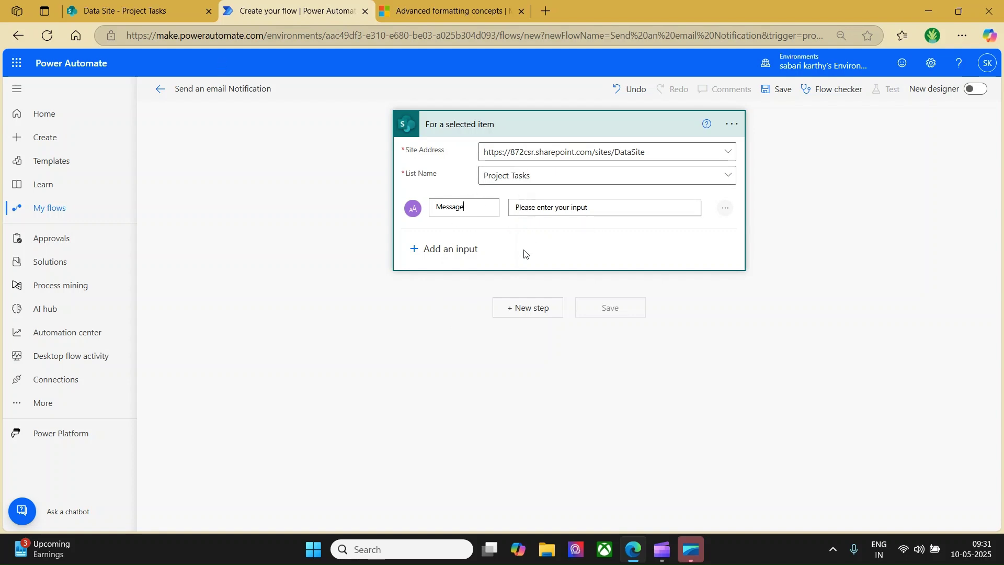
left_click(497, 294)
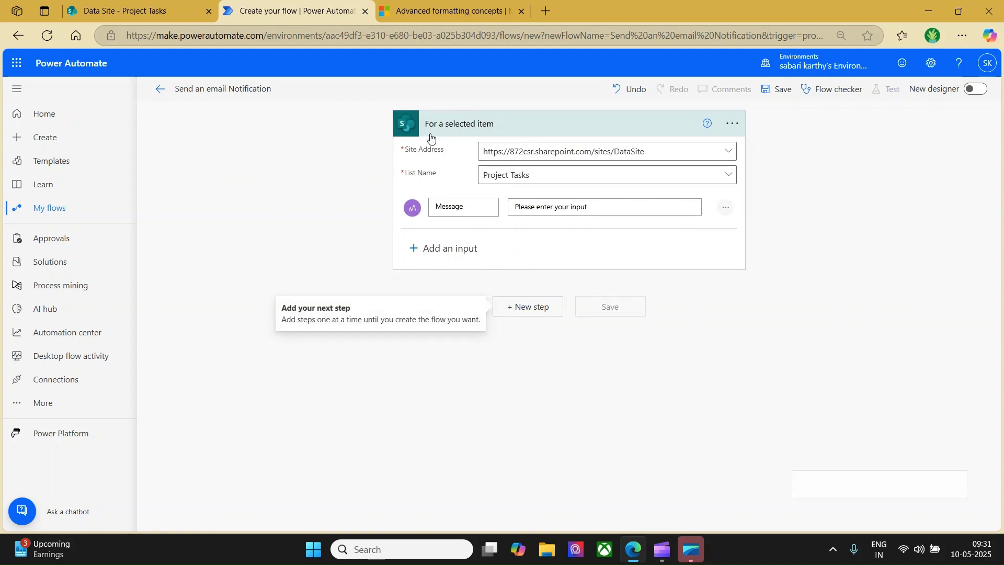
Add a new step after the trigger using the SharePoint "Get item" action.
left_click(523, 308)
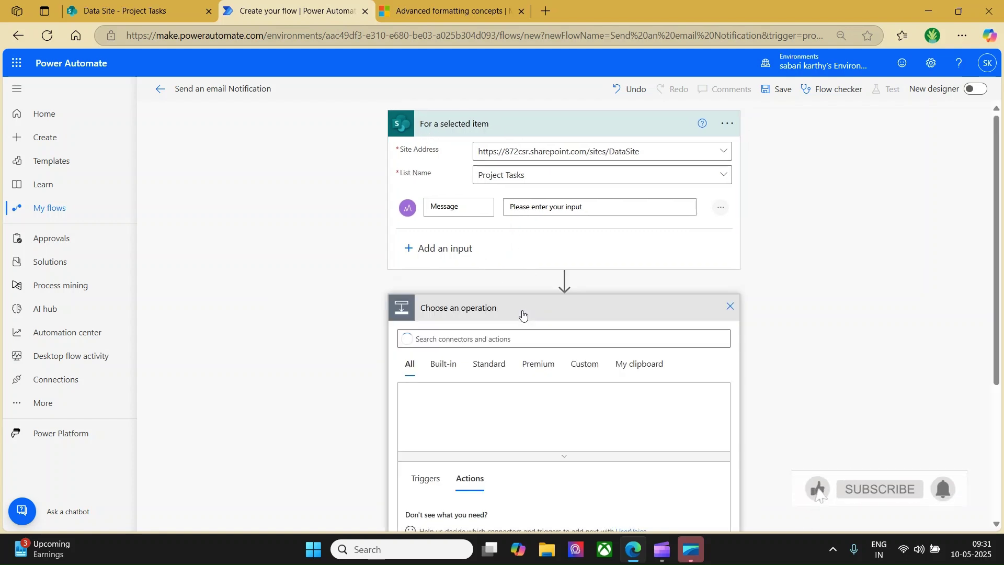
type("Get")
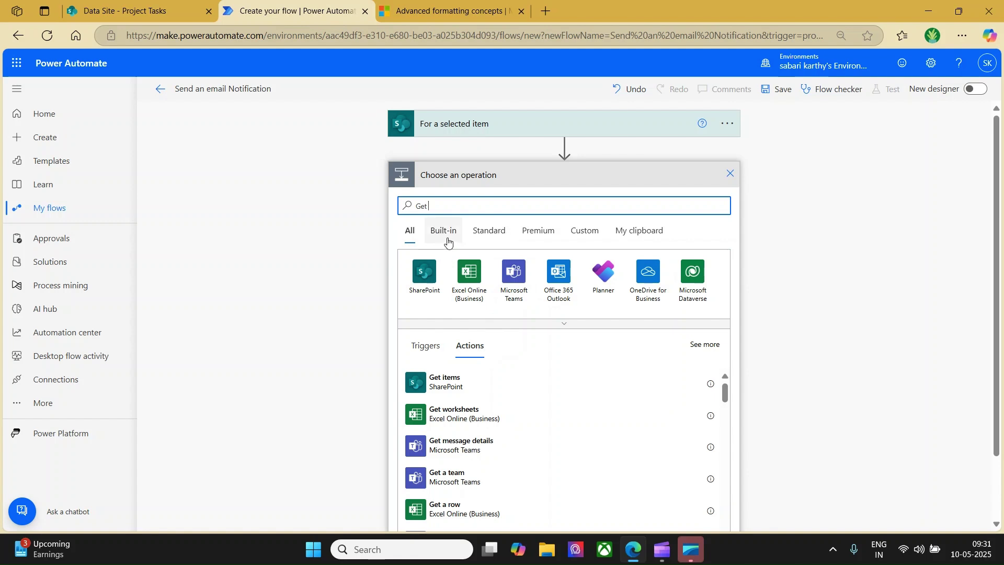
type("item")
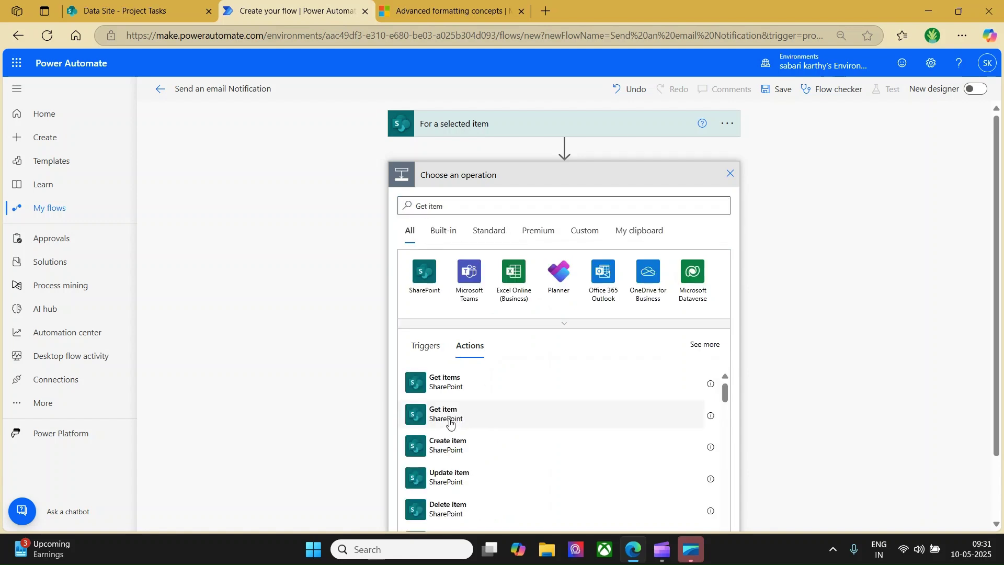
left_click(448, 413)
left_click(526, 207)
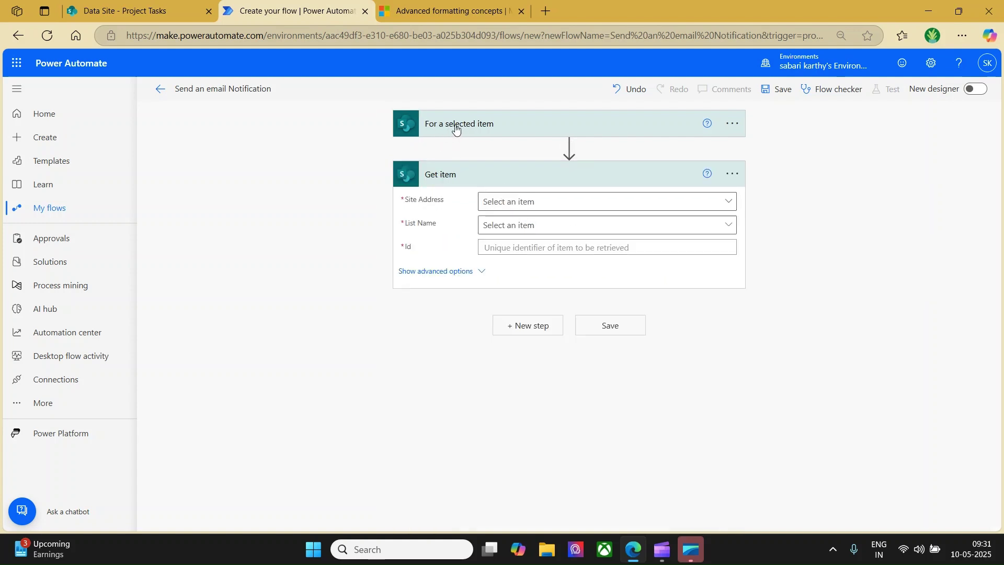
left_click(522, 203)
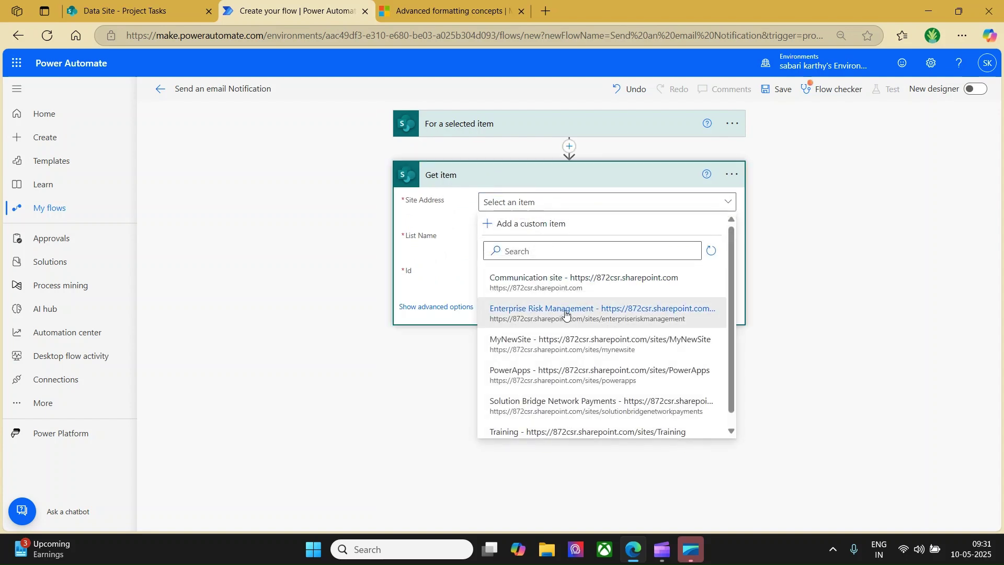
left_click(532, 225)
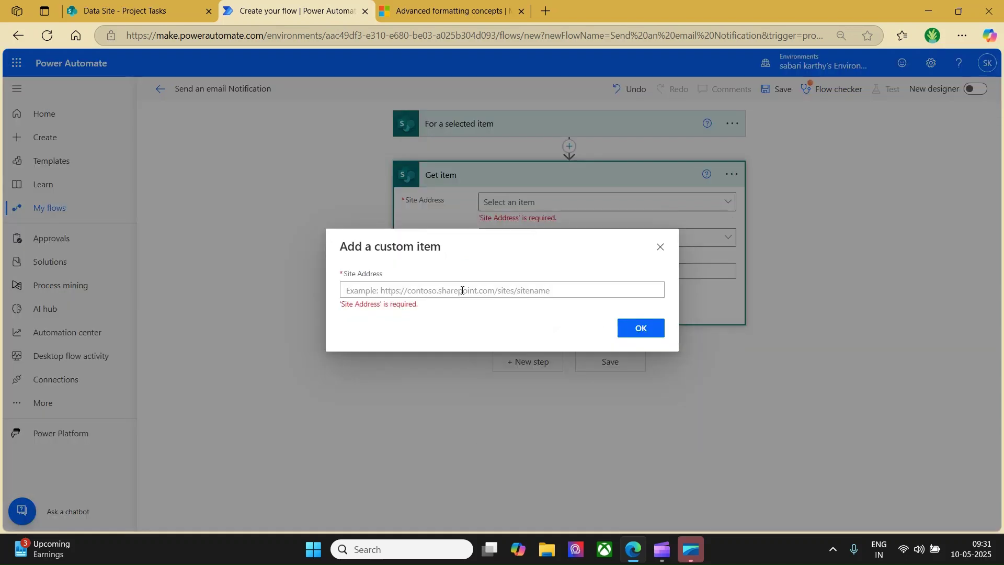
type("https://872csr.sharepoint.com/sites/DataSite")
left_click(638, 329)
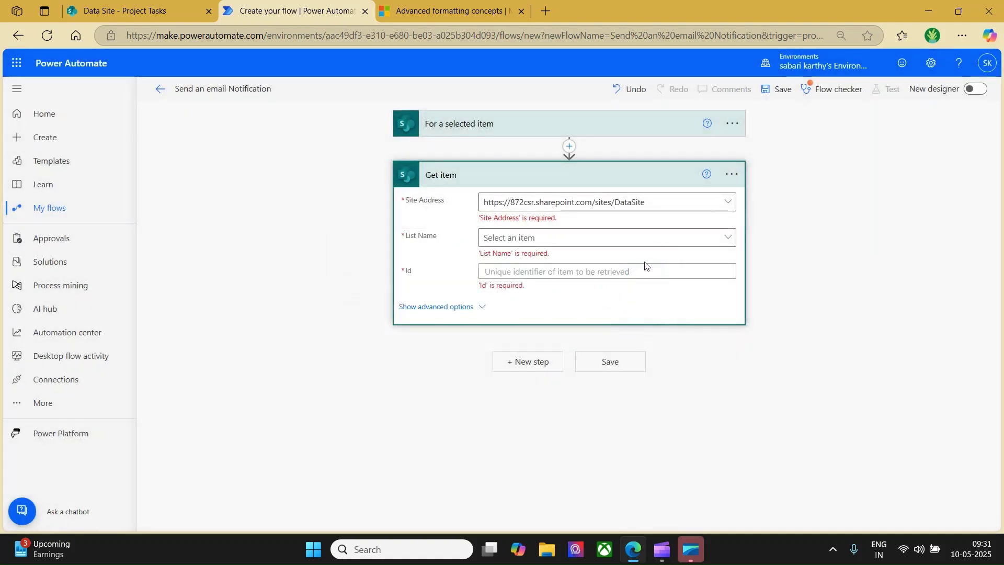
left_click(701, 229)
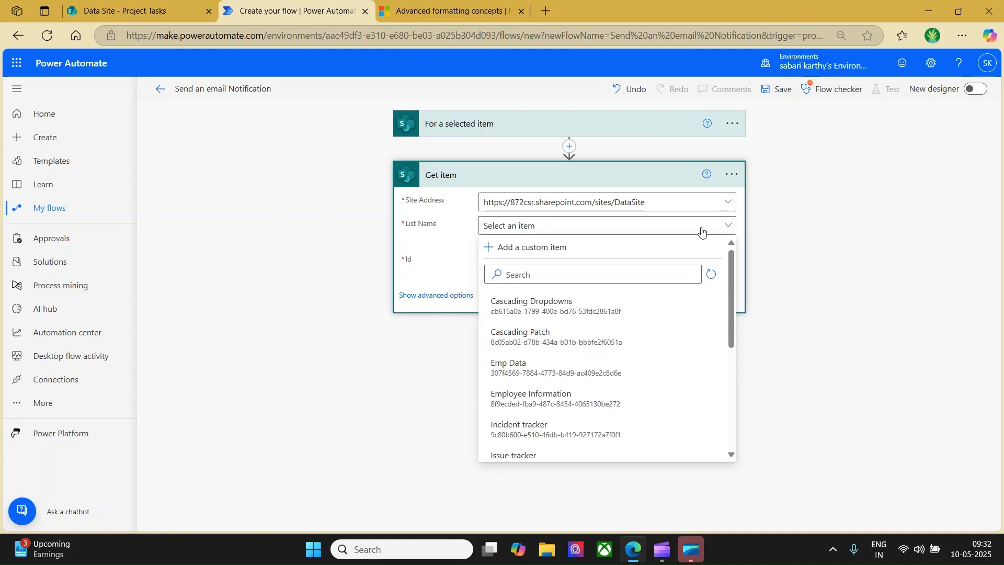
scroll(643, 353, "down", 5)
left_click(566, 392)
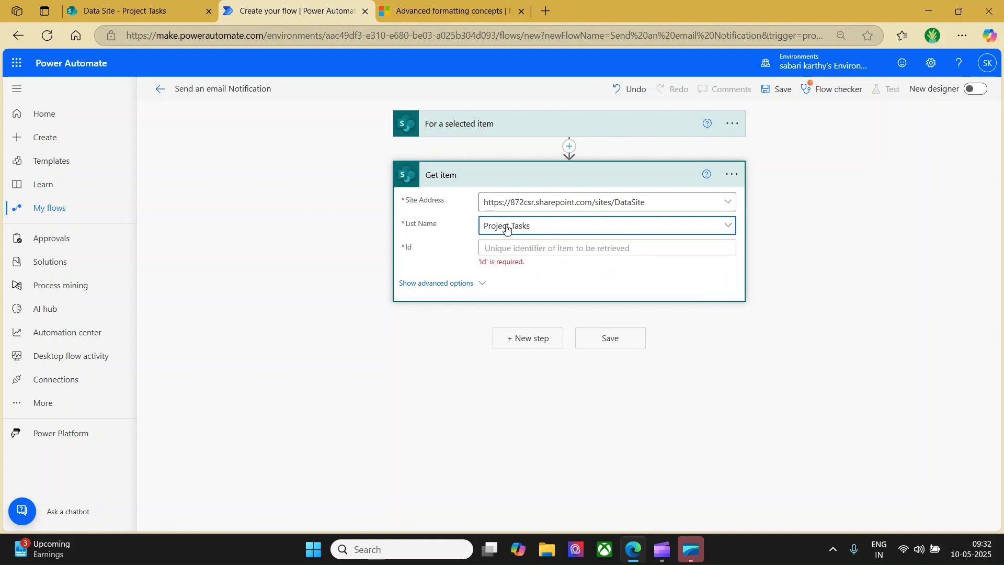
Set the Get item action's Id to the dynamic ID value from the "For a selected item" trigger.
left_click(507, 248)
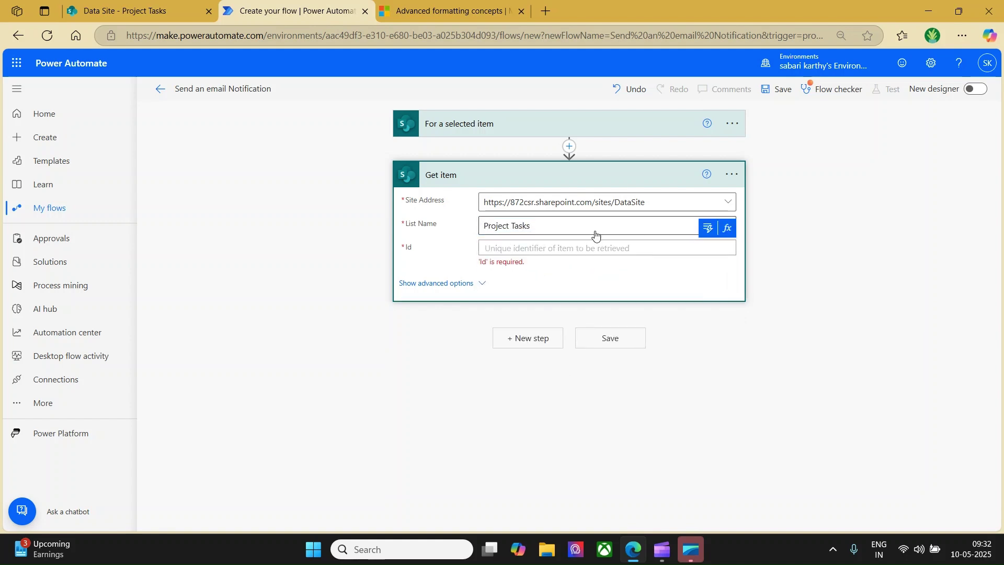
left_click(708, 228)
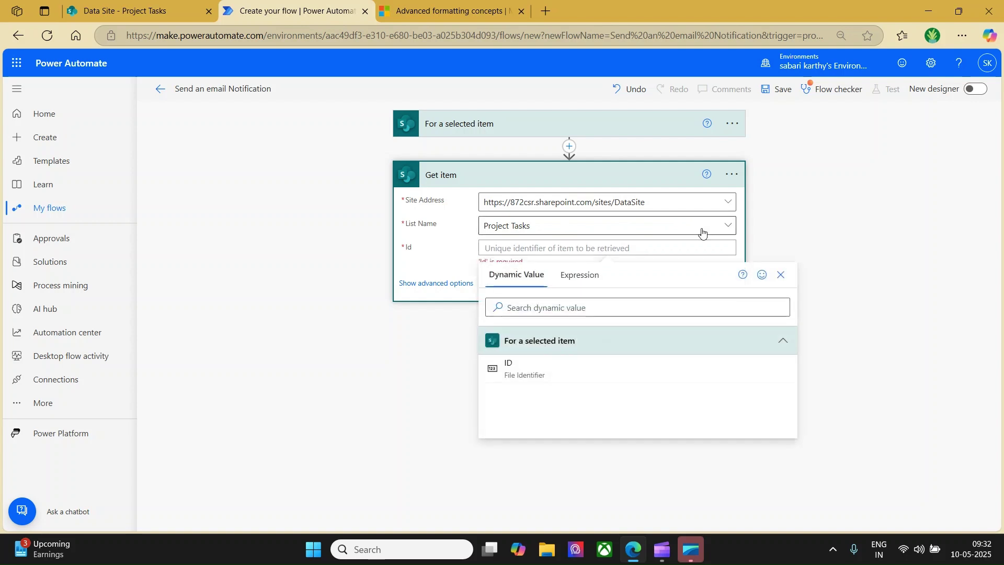
left_click(528, 373)
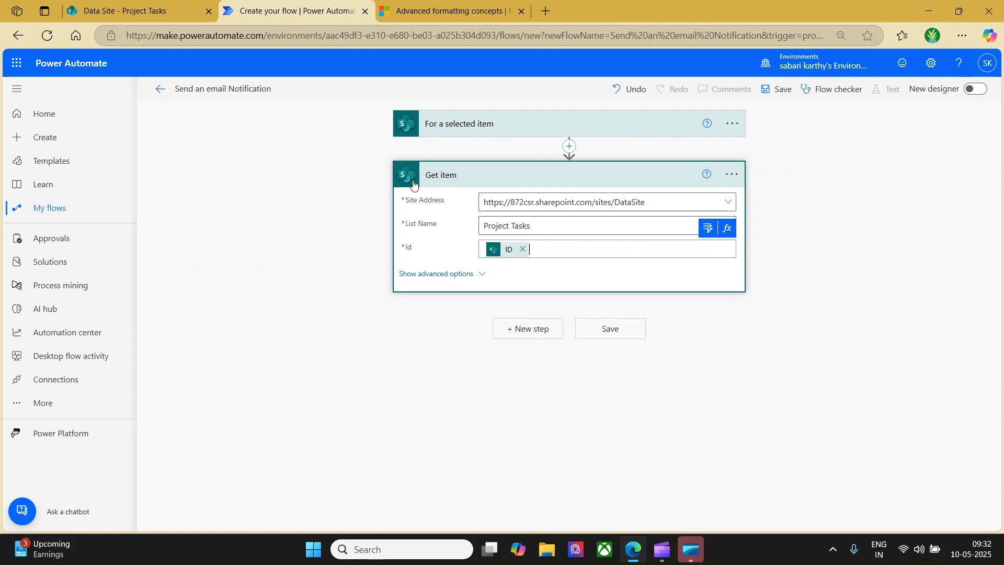
Add a new step after Get item using the Office 365 Outlook "Send an email (V2)" action.
left_click(533, 329)
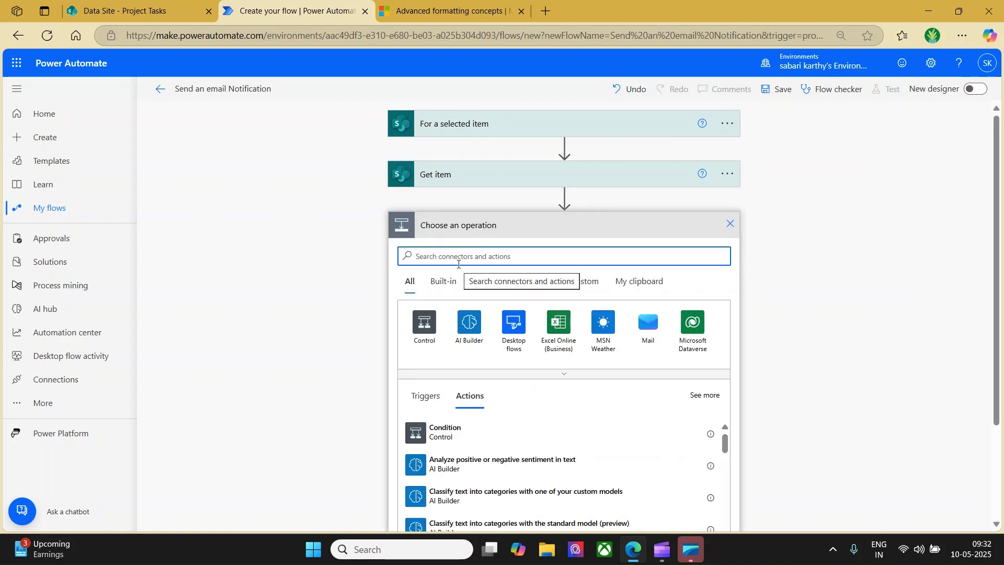
type("Send an email")
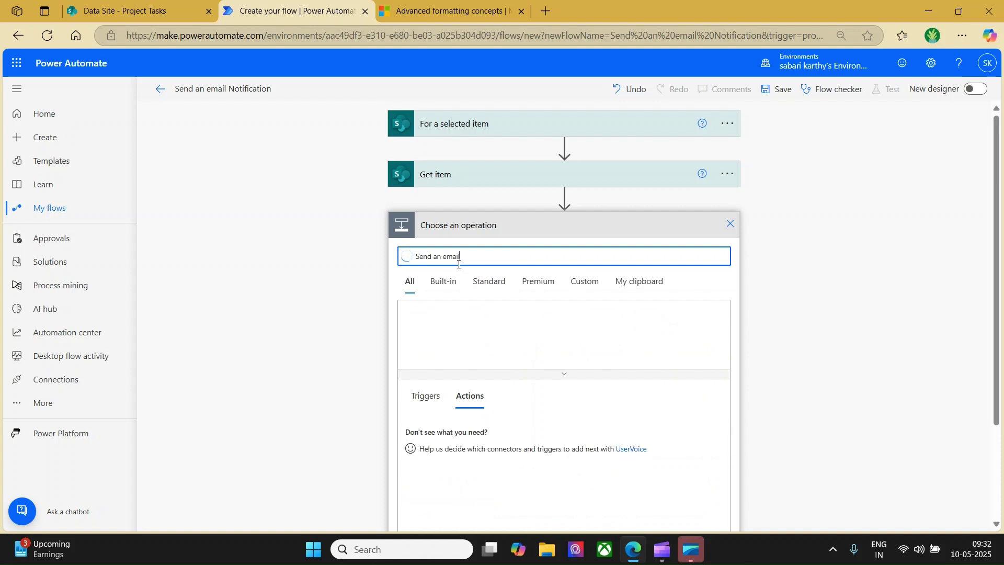
left_click(469, 326)
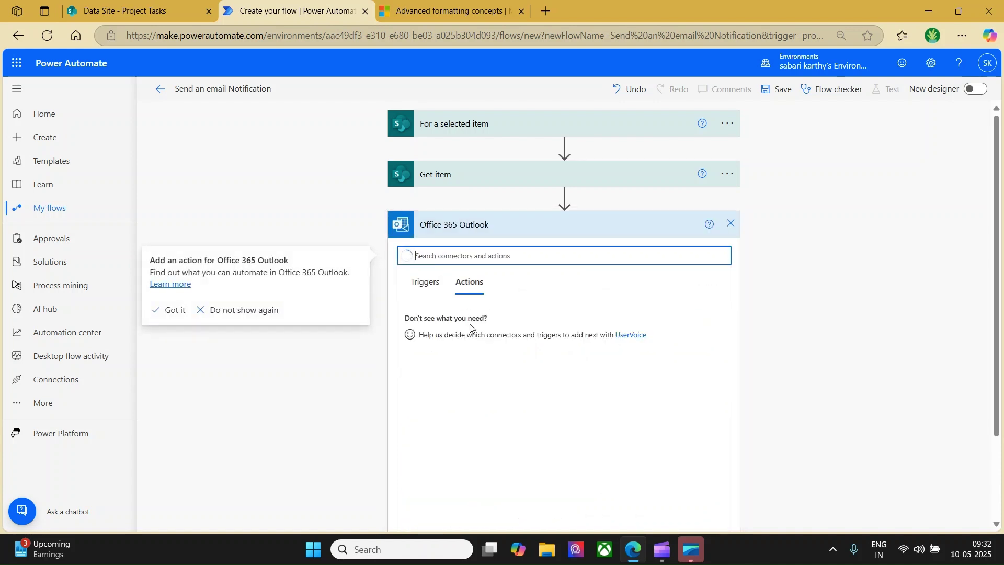
scroll(546, 392, "down", 3)
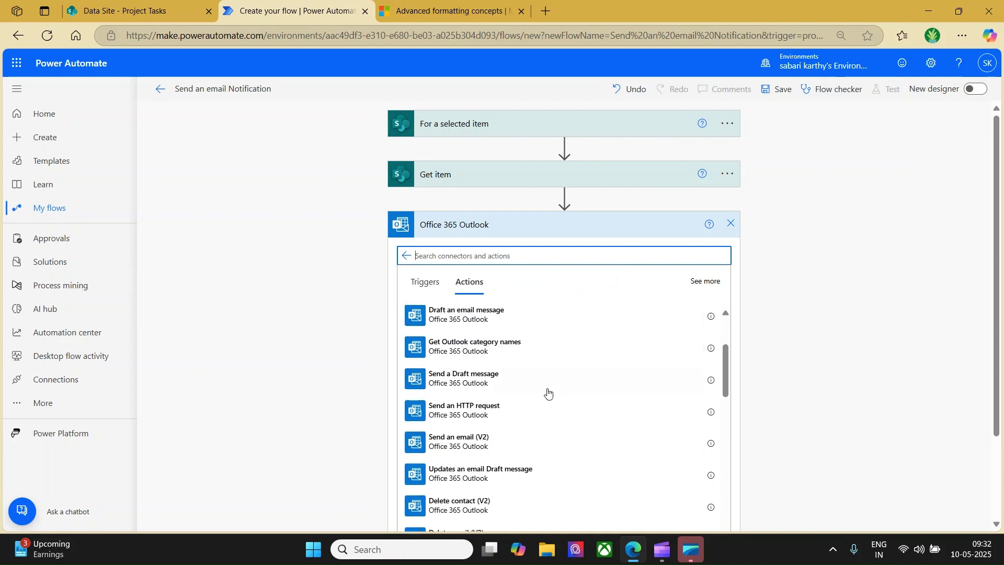
left_click(482, 440)
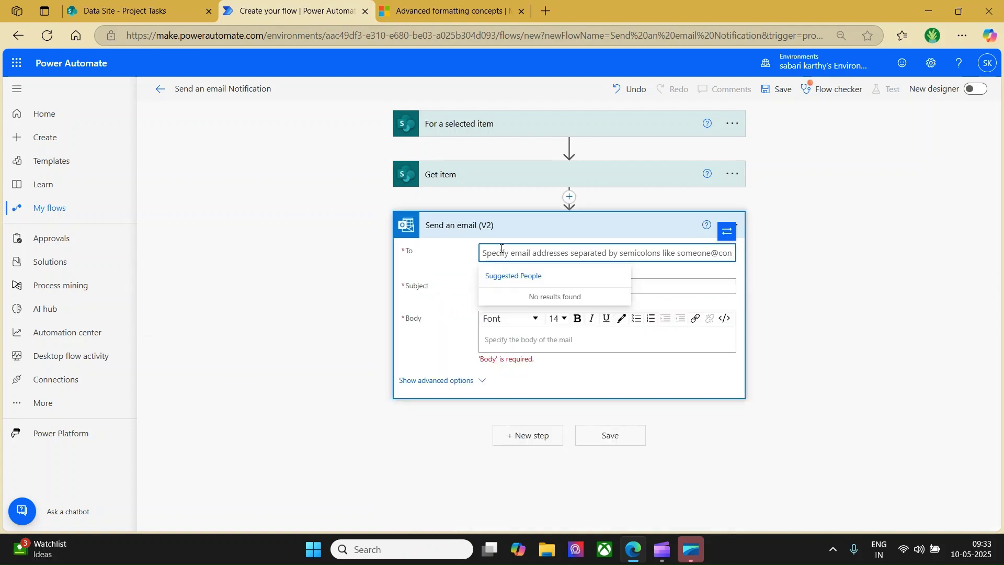
Set the email's To field to the dynamic value Assigned To Email from Get item.
left_click(684, 231)
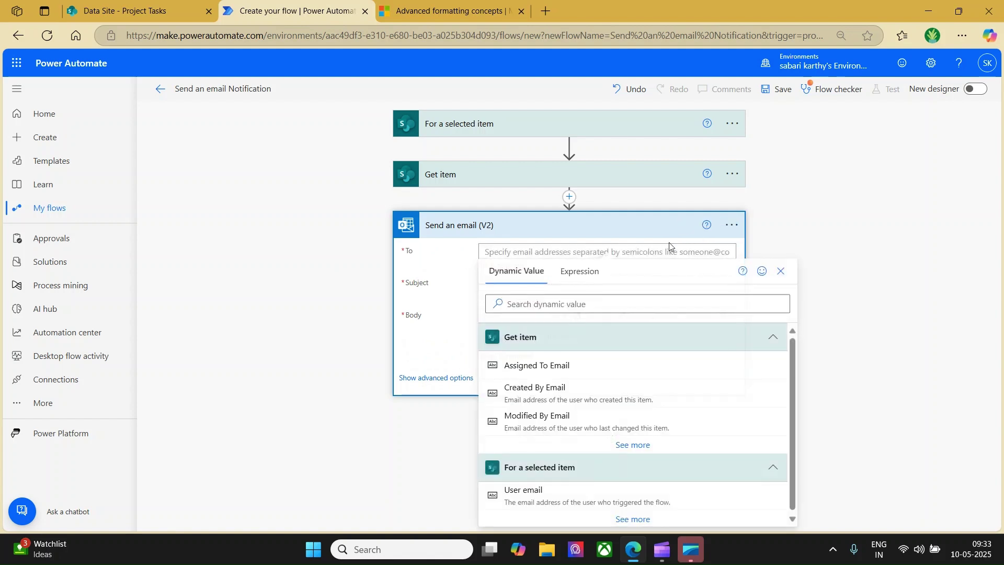
left_click(524, 307)
type("Assigned")
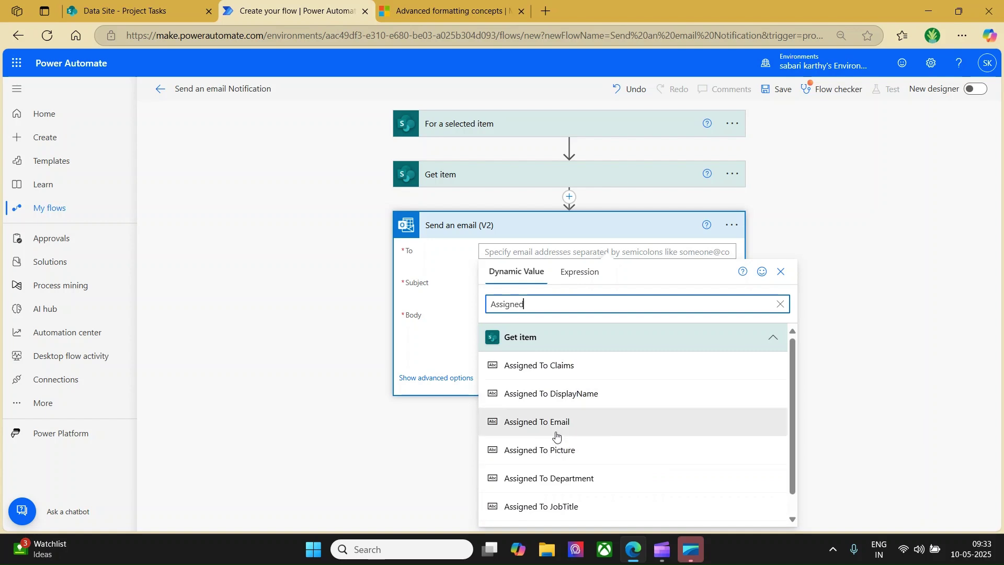
left_click(527, 423)
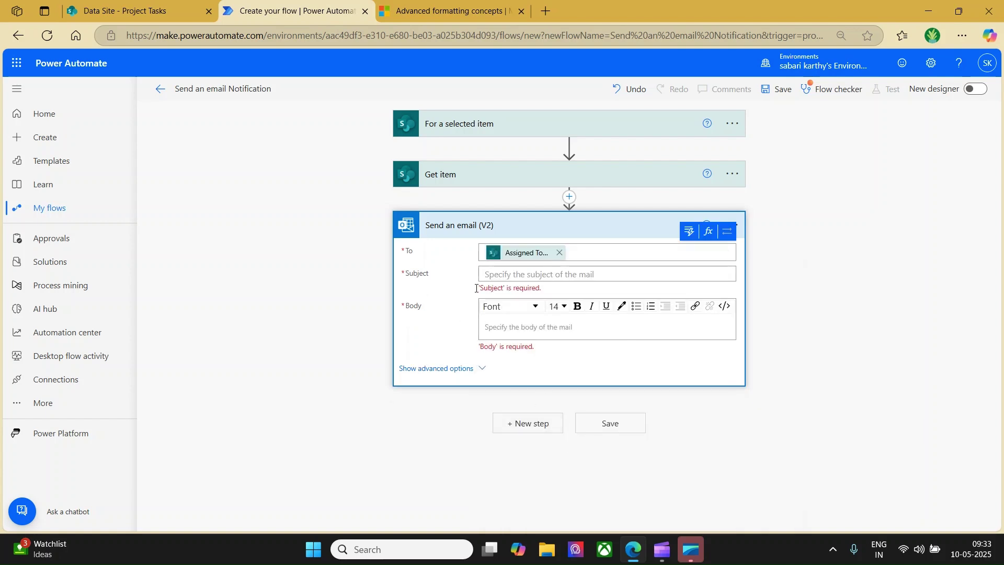
Set the email subject to Notification for the Task - "" with Get item's dynamic Title value inside the quotation marks.
left_click(507, 279)
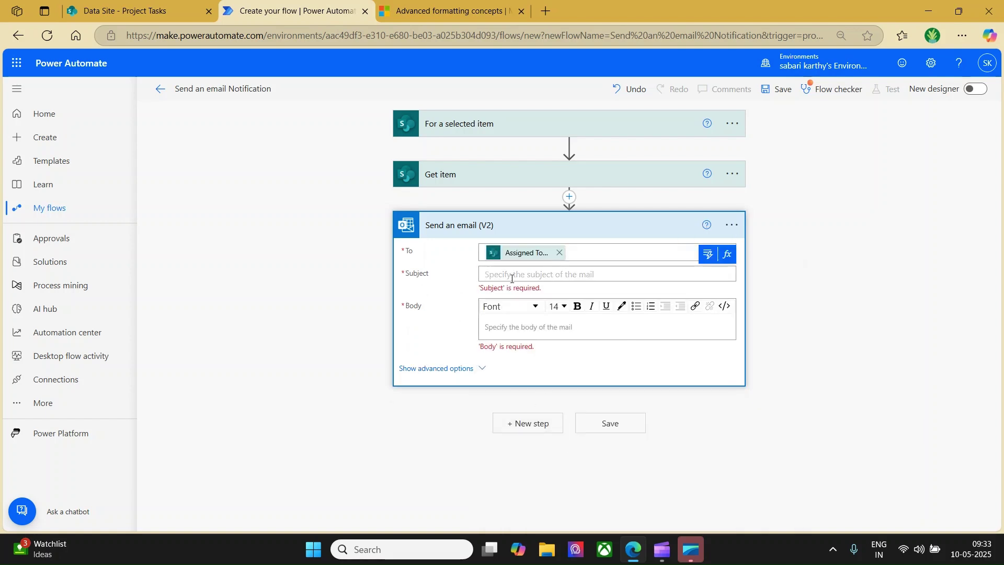
type("No")
type("tification for the Task - \"\"")
left_click(707, 254)
left_click(550, 328)
type("Tit")
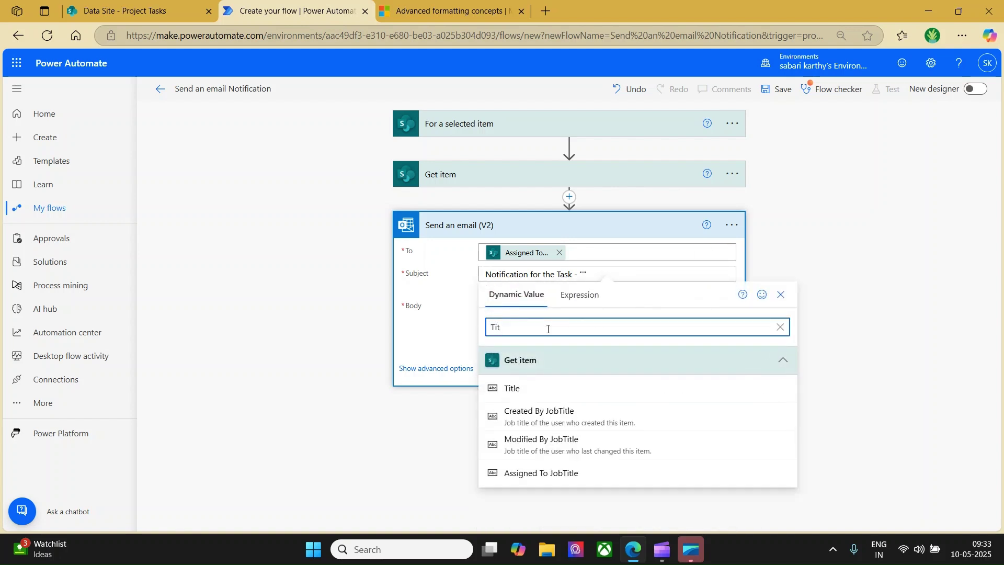
left_click(515, 385)
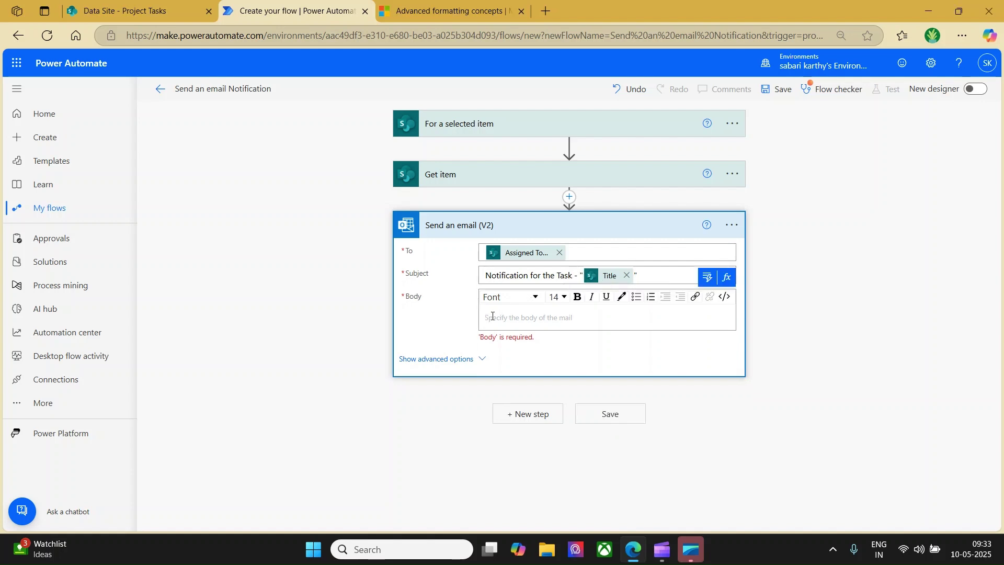
Set the email body to the dynamic Message value from the "For a selected item" trigger.
left_click(707, 278)
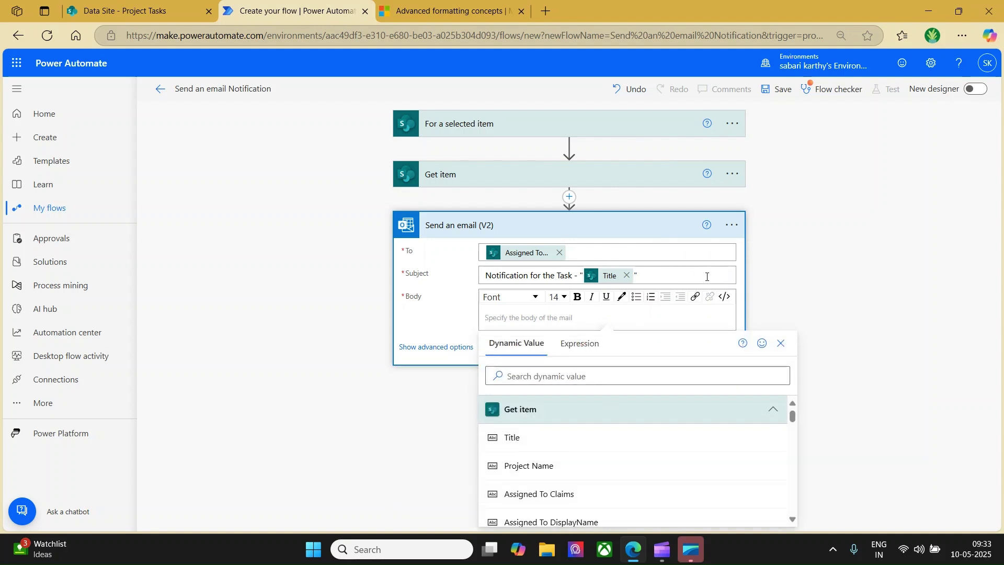
left_click(599, 416)
left_click(595, 437)
left_click(596, 437)
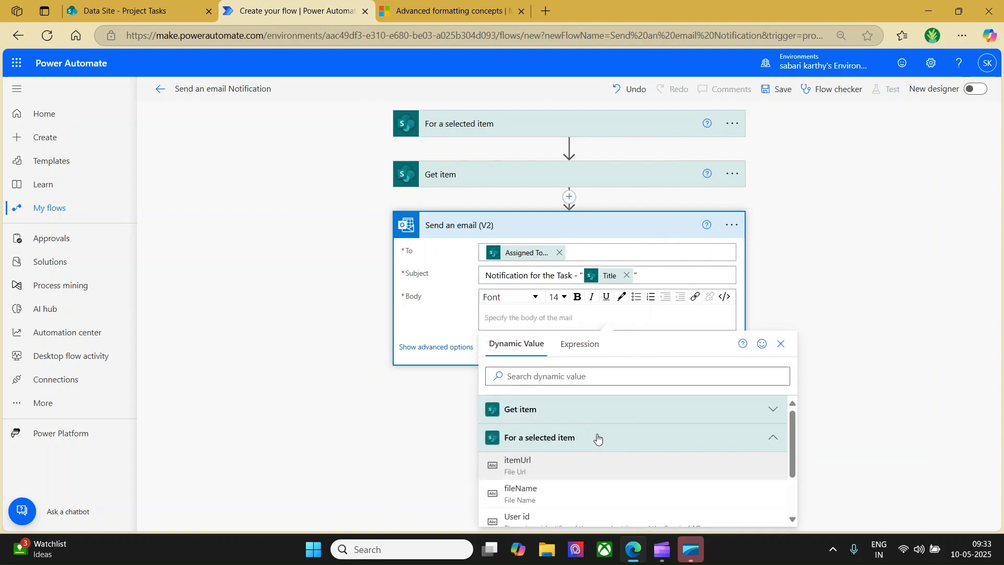
scroll(581, 446, "down", 2)
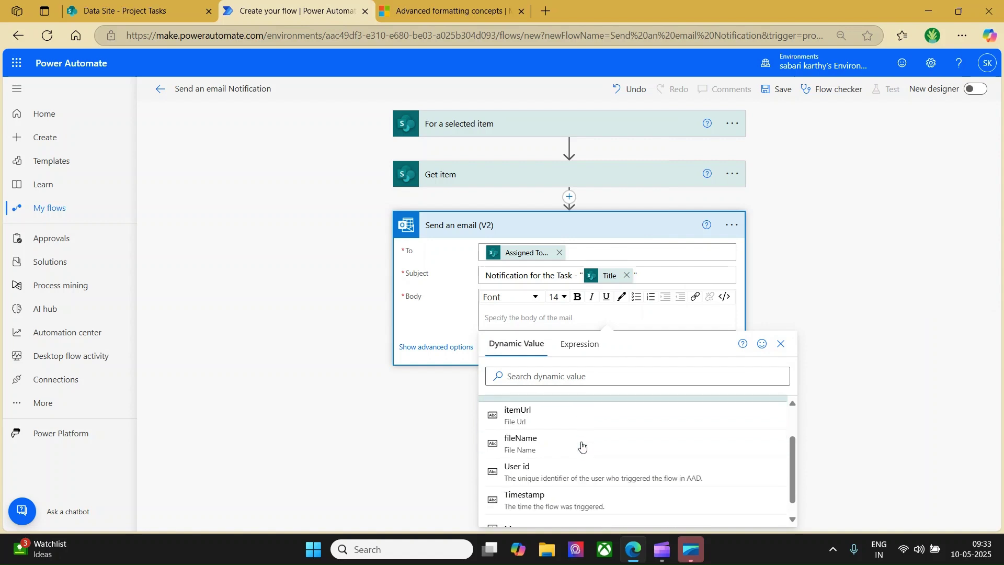
left_click(540, 512)
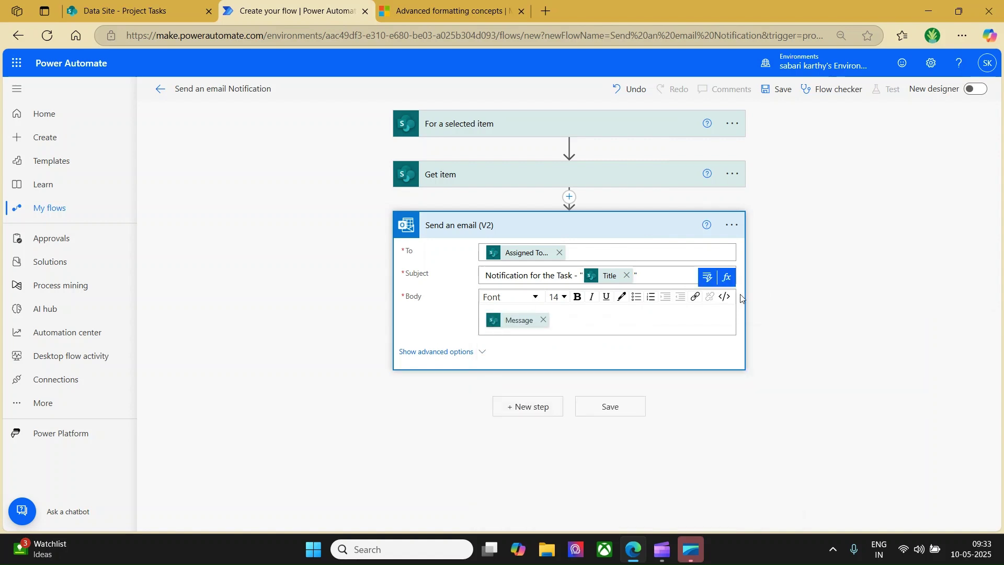
Save the flow and return to its details page, dismissing the ready notice.
left_click(771, 89)
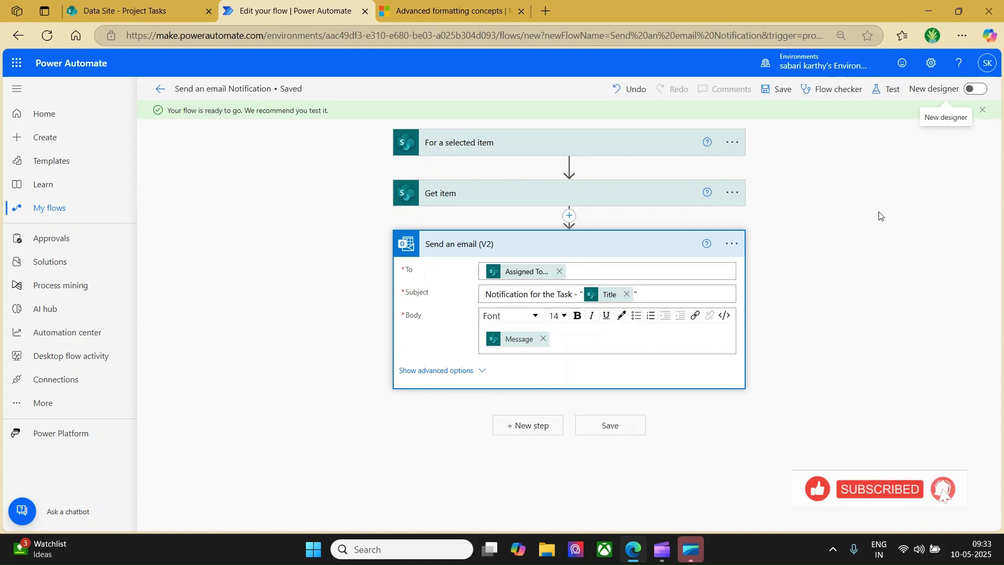
left_click(161, 91)
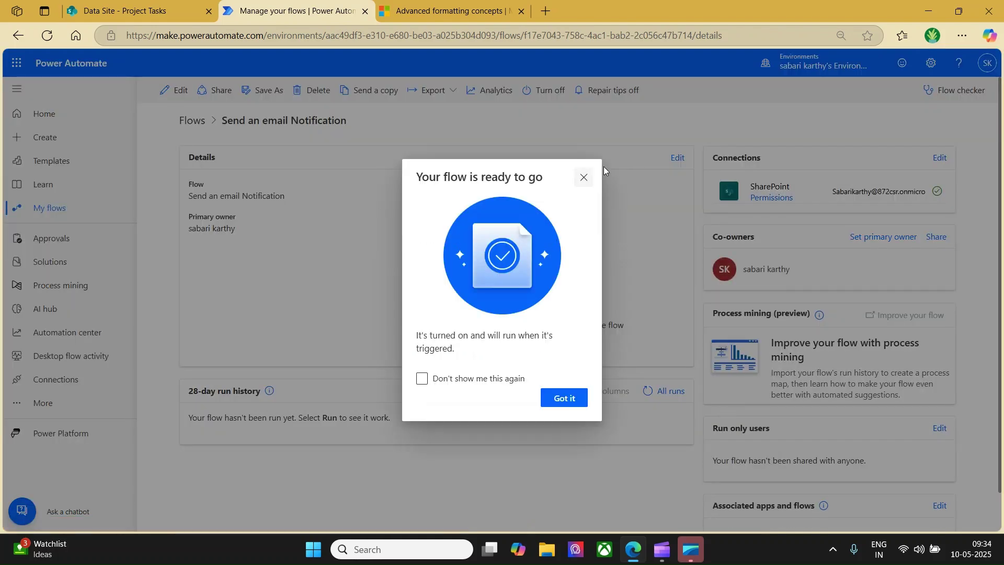
left_click(583, 178)
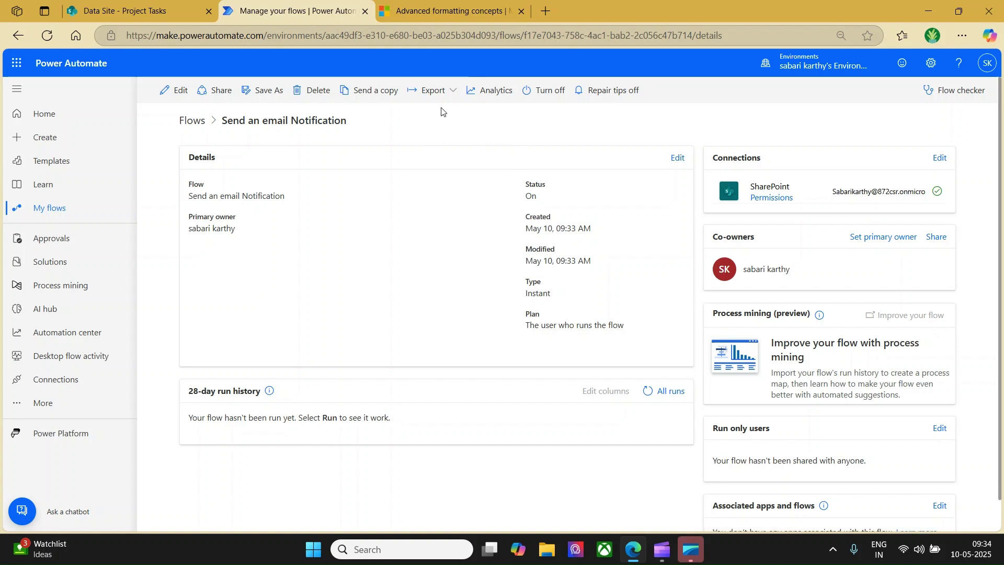
Get the flow identifier of the Send an email Notification flow and copy it to the clipboard.
left_click(441, 92)
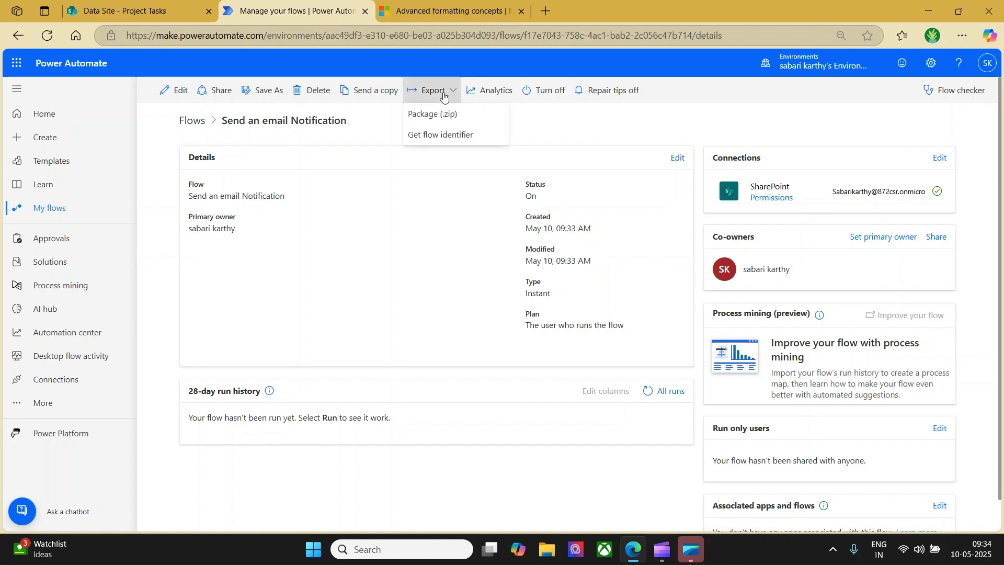
left_click(442, 134)
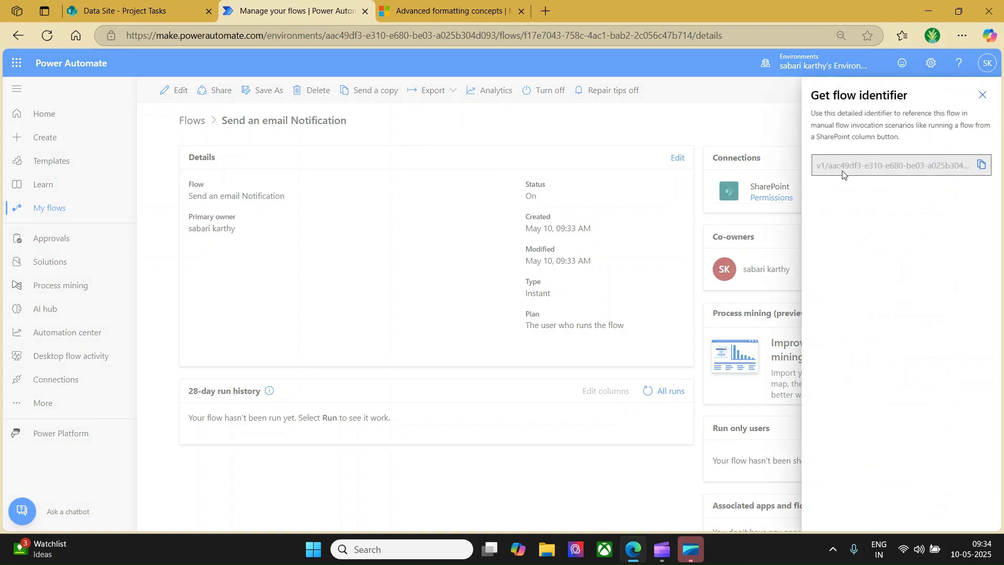
left_click(981, 164)
Switch to the SharePoint Project Tasks list and create a single line of text column named "Send Notification".
left_click(135, 14)
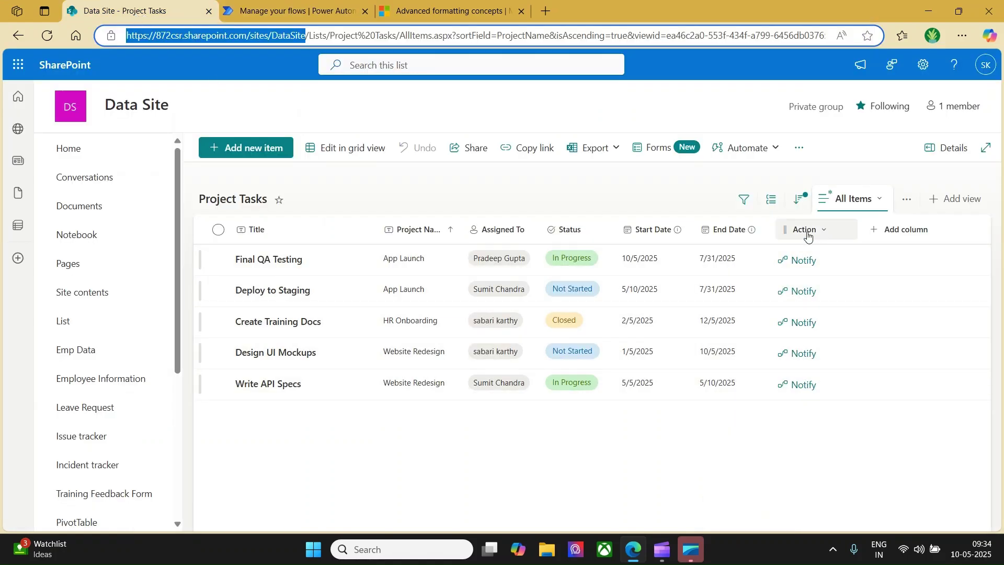
left_click(910, 234)
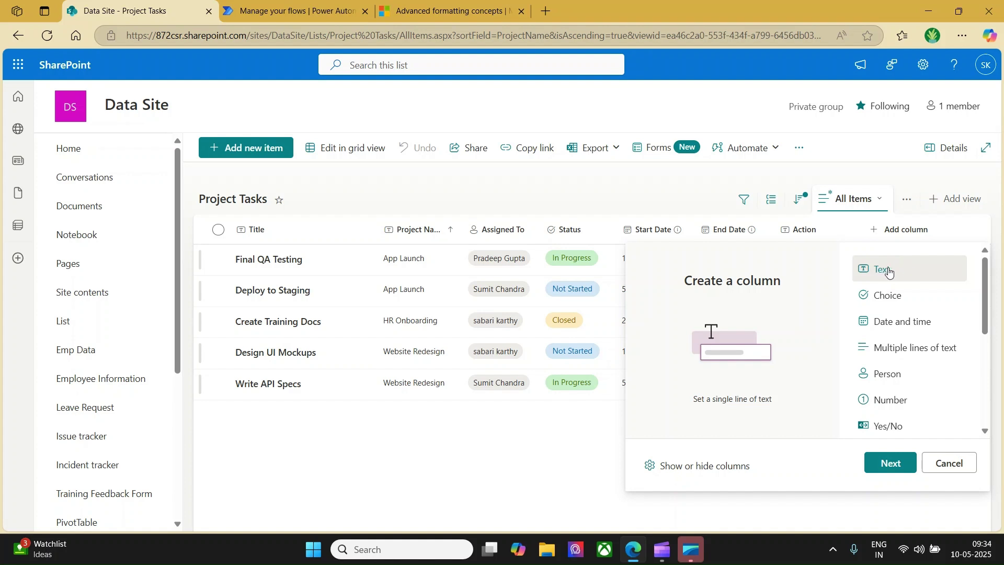
left_click(894, 464)
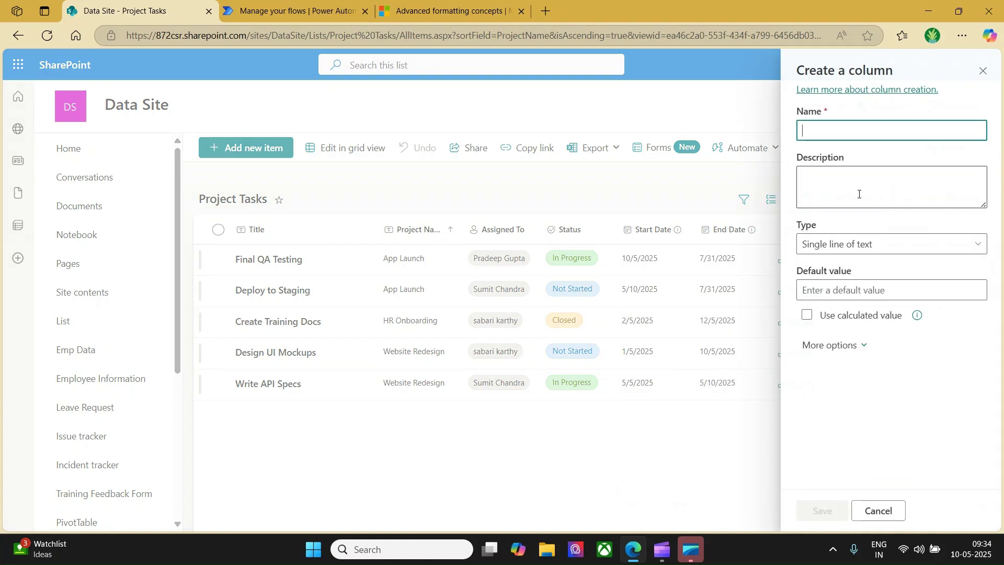
type("Send")
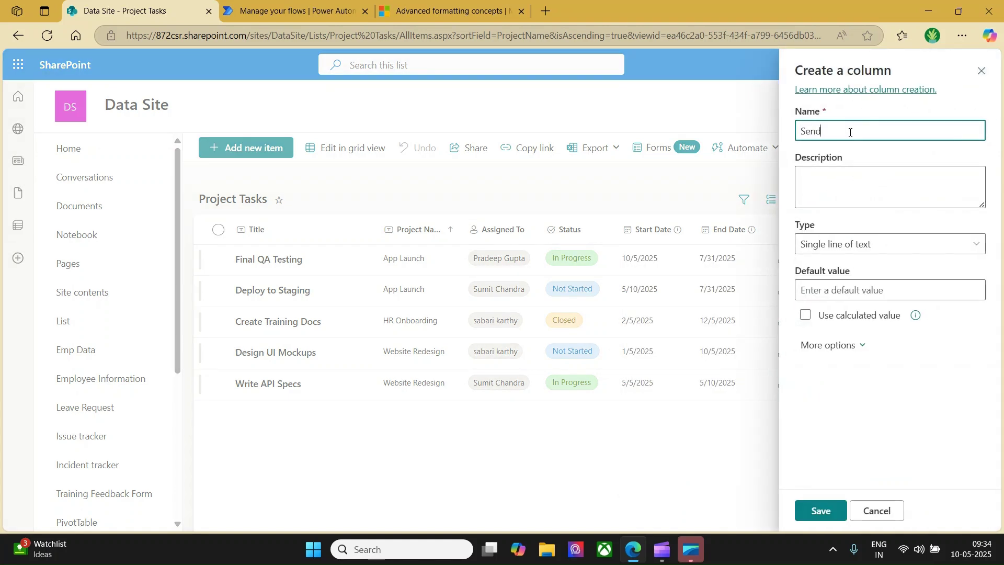
type(" Notification")
left_click(821, 512)
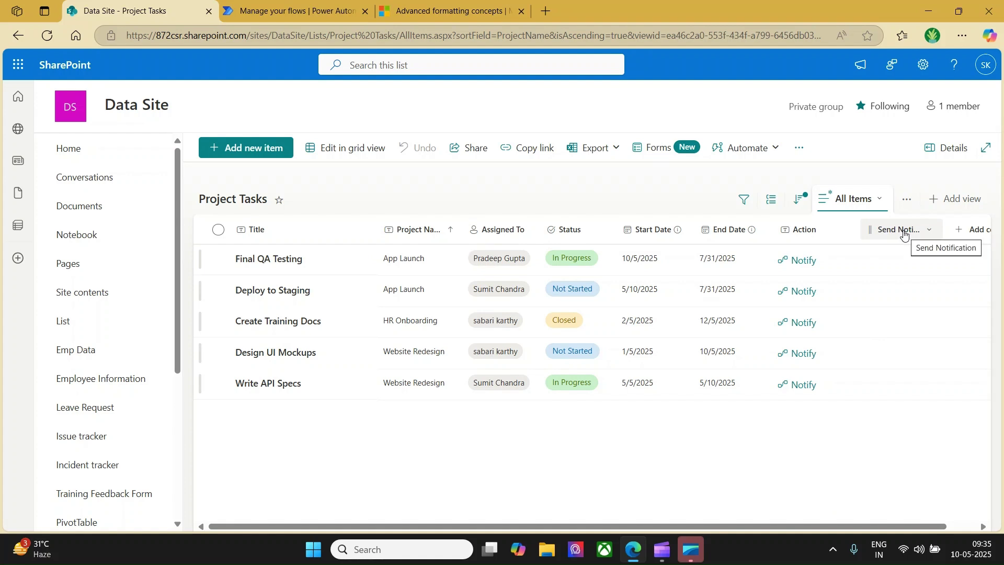
Switch to the Advanced formatting concepts article and examine the "Create a button to launch a Flow" section and its JSON sample.
left_click(448, 13)
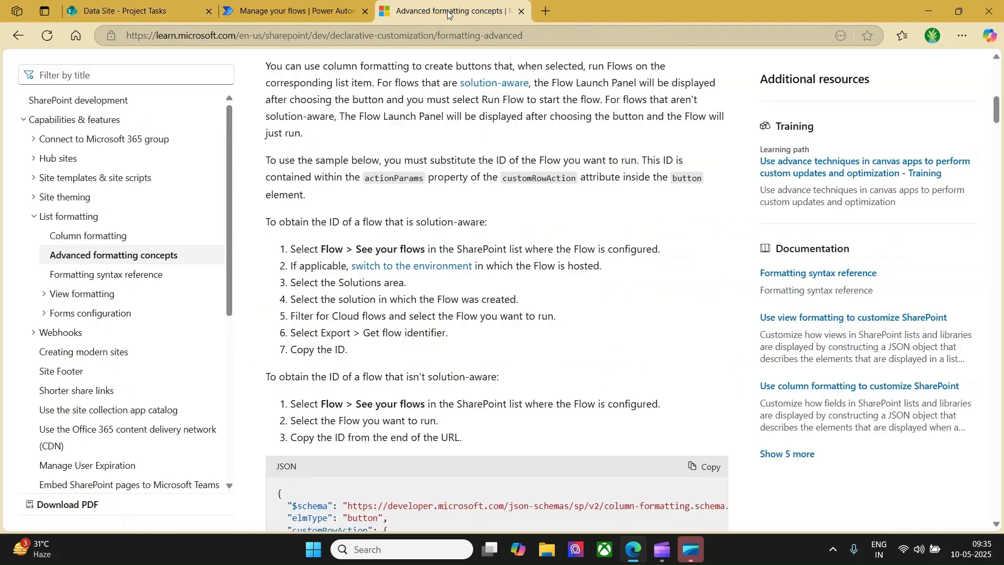
scroll(505, 212, "up", 10)
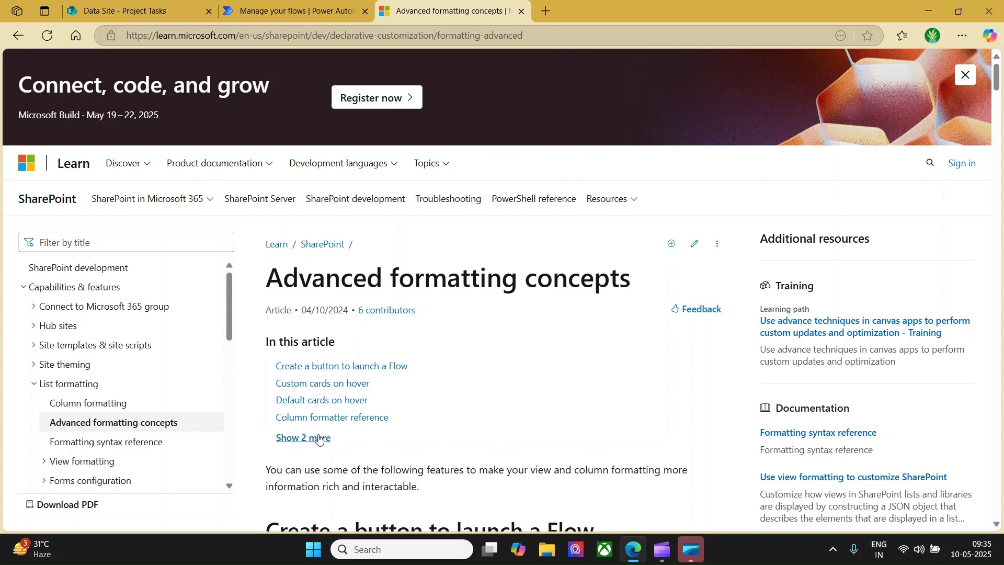
scroll(329, 334, "down", 1)
left_click(306, 372)
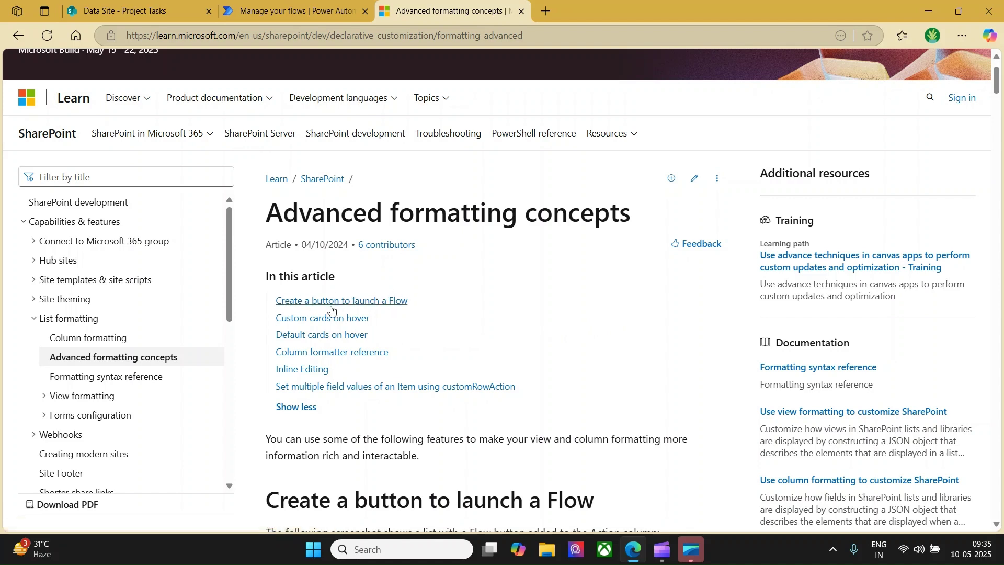
scroll(559, 302, "down", 5)
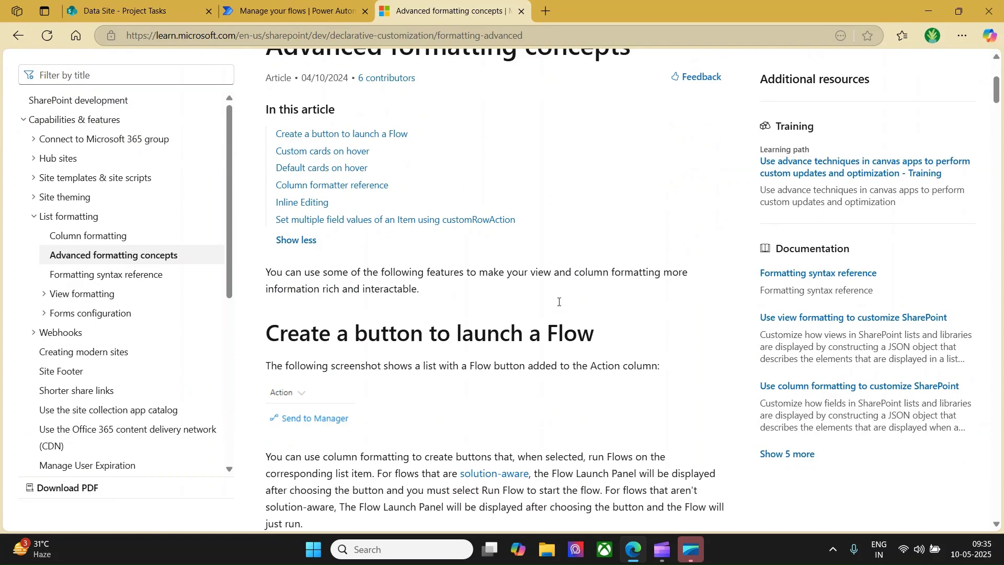
scroll(558, 303, "down", 1)
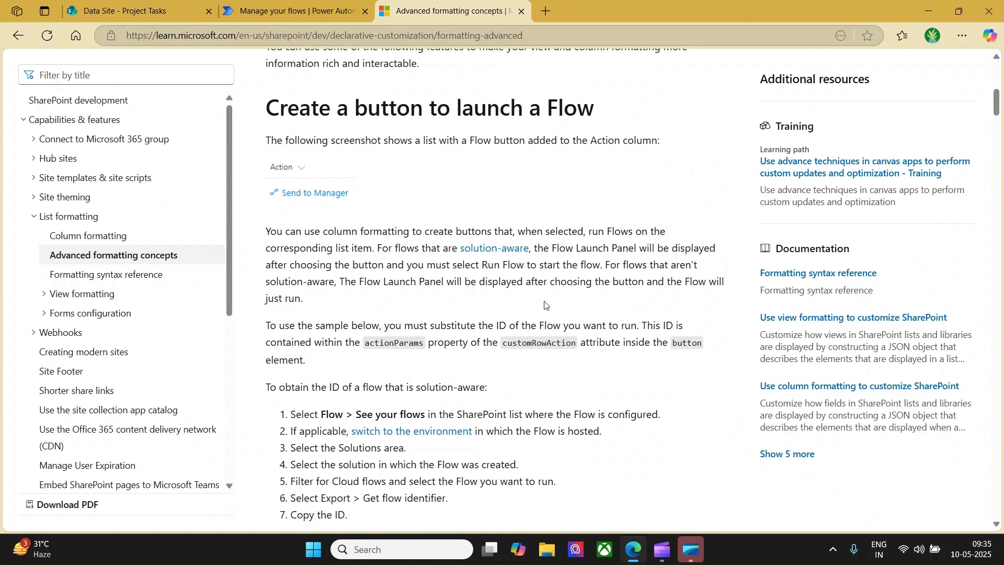
scroll(545, 305, "down", 3)
scroll(545, 305, "down", 4)
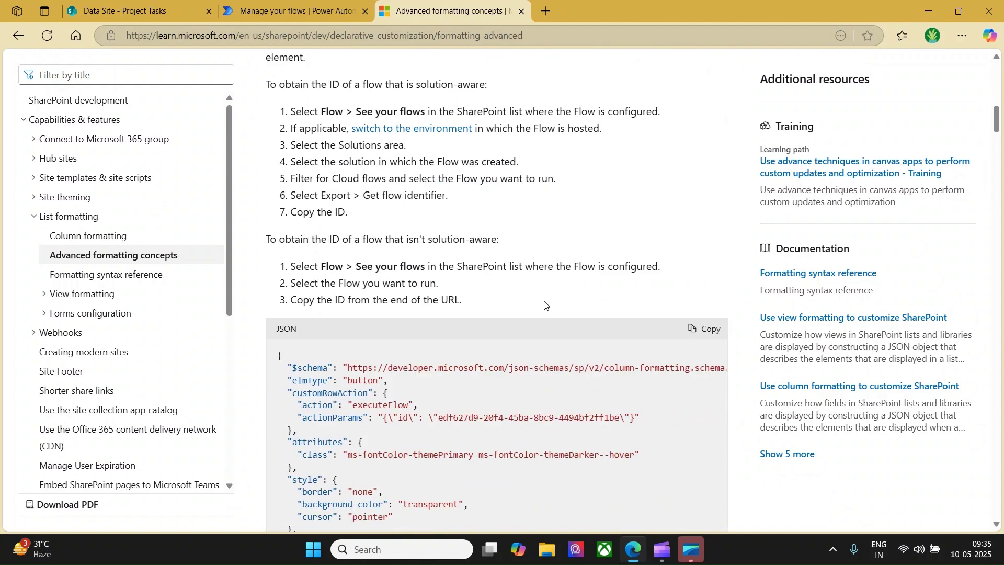
scroll(545, 301, "down", 1)
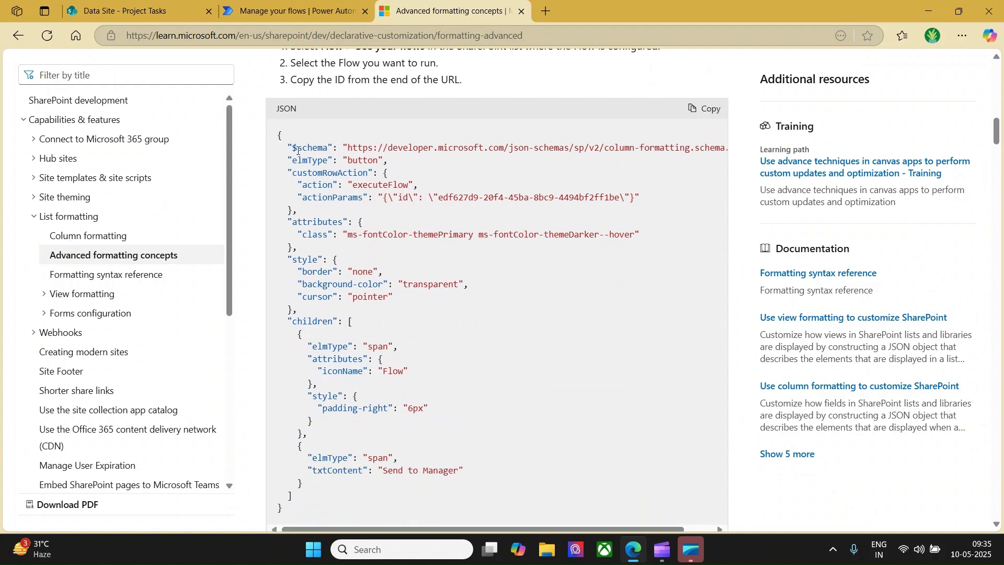
Copy the JSON sample for the flow-launching button from the Advanced formatting concepts article.
scroll(292, 162, "down", 1)
scroll(309, 193, "up", 1)
left_click(705, 108)
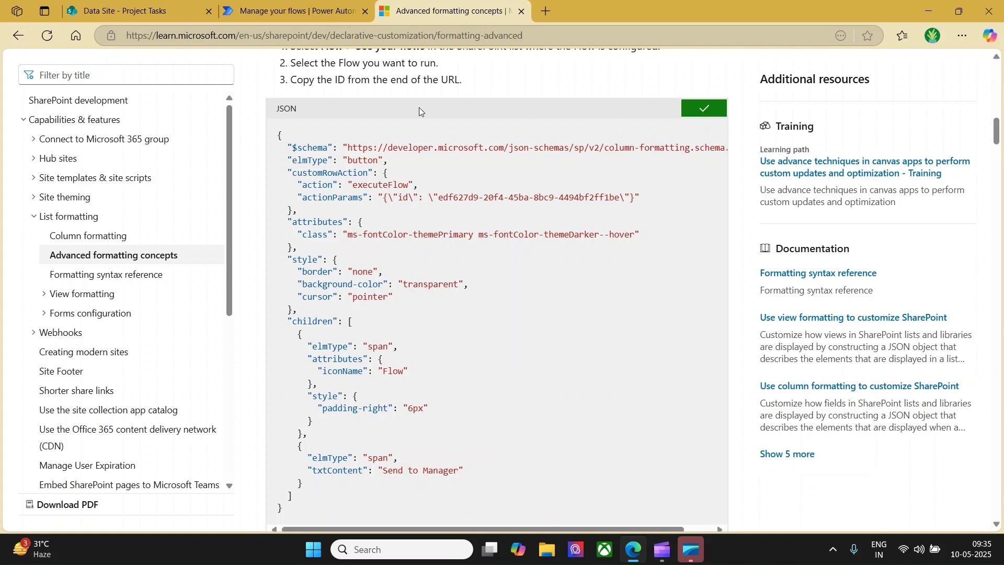
Switch to the SharePoint Project Tasks list and open the Send Notification column's formatting in advanced mode, widening the JSON editing area.
left_click(128, 11)
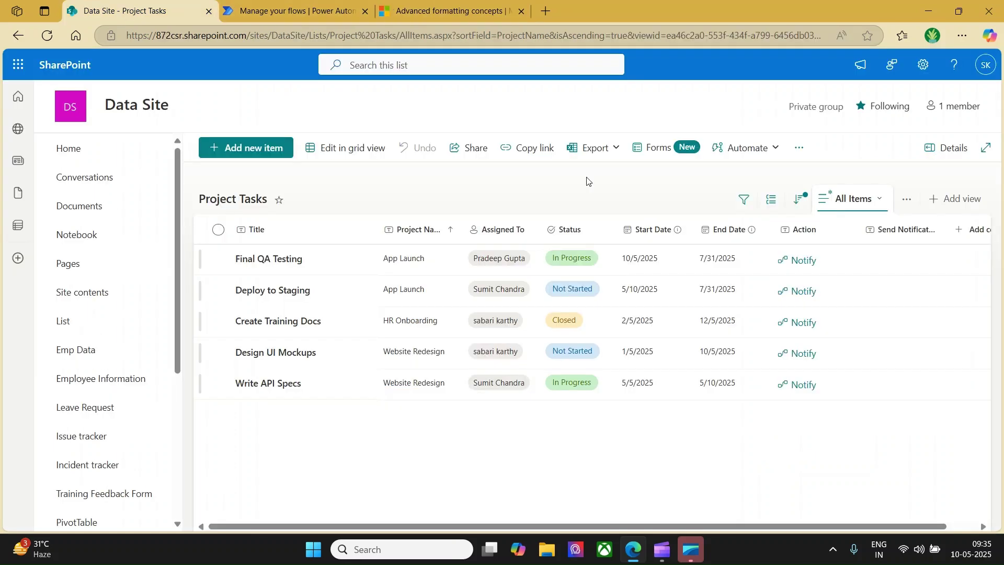
left_click(901, 230)
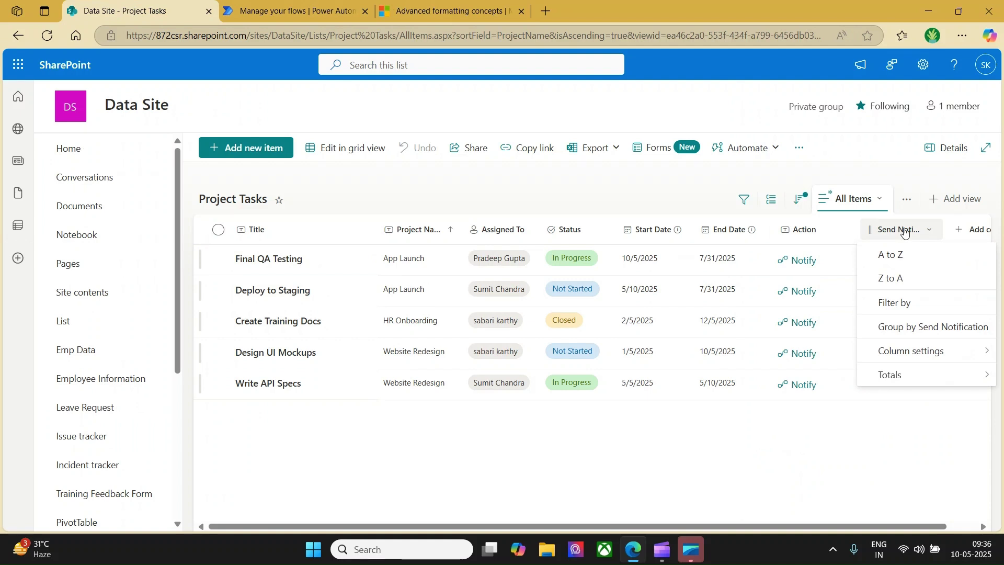
left_click(903, 353)
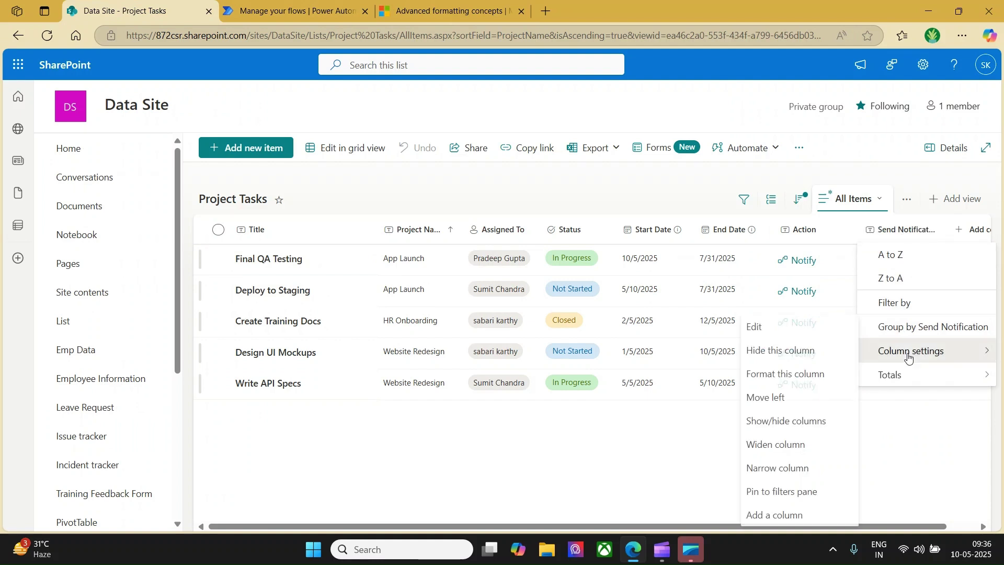
left_click(795, 374)
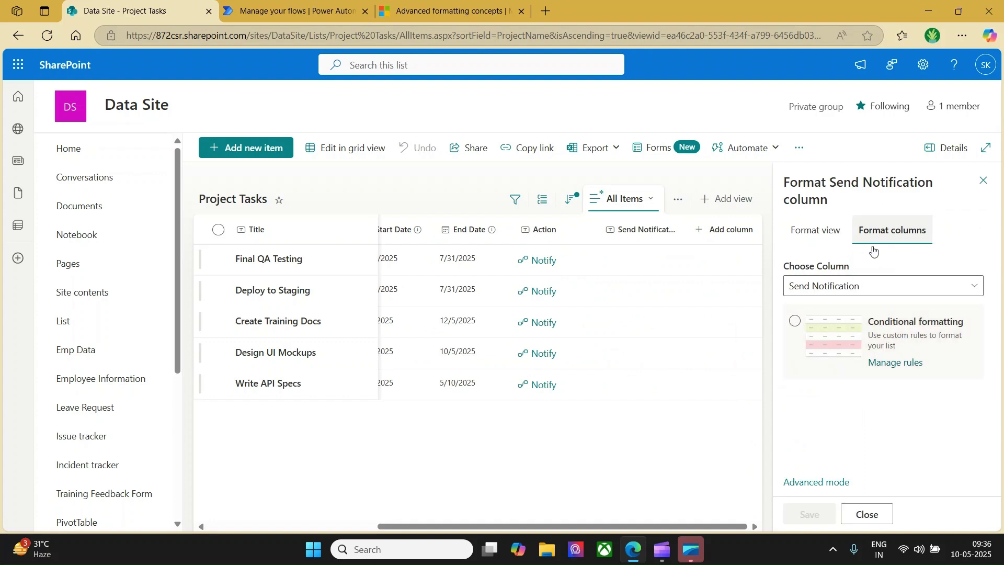
left_click(821, 482)
left_click_drag(773, 325, 630, 321)
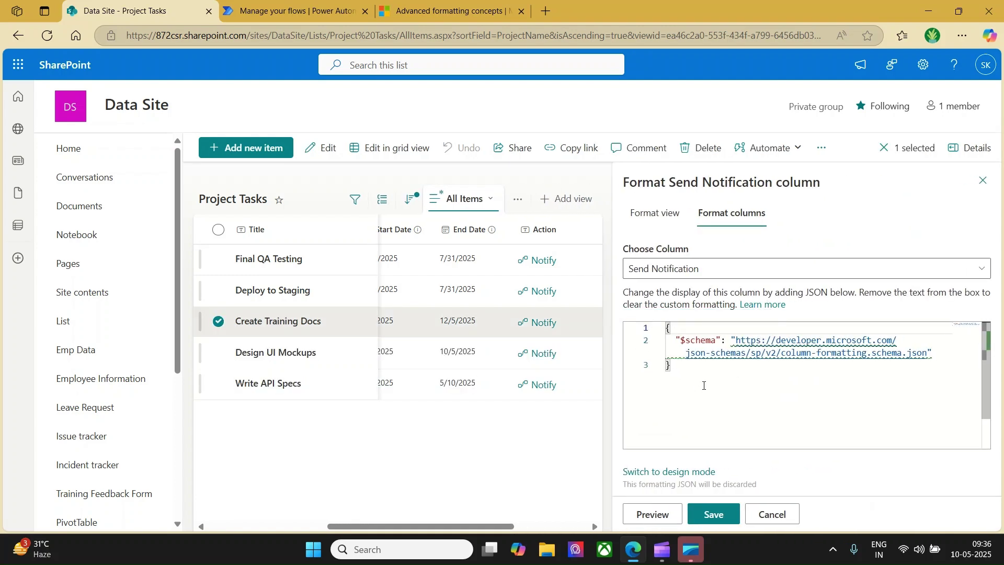
Replace the default formatting JSON of the Send Notification column with the copied button sample and review its actionParams line.
left_click_drag(707, 381, 659, 328)
key("ctrl+v")
scroll(799, 395, "up", 8)
scroll(801, 393, "down", 1)
scroll(800, 392, "up", 1)
scroll(799, 387, "down", 6)
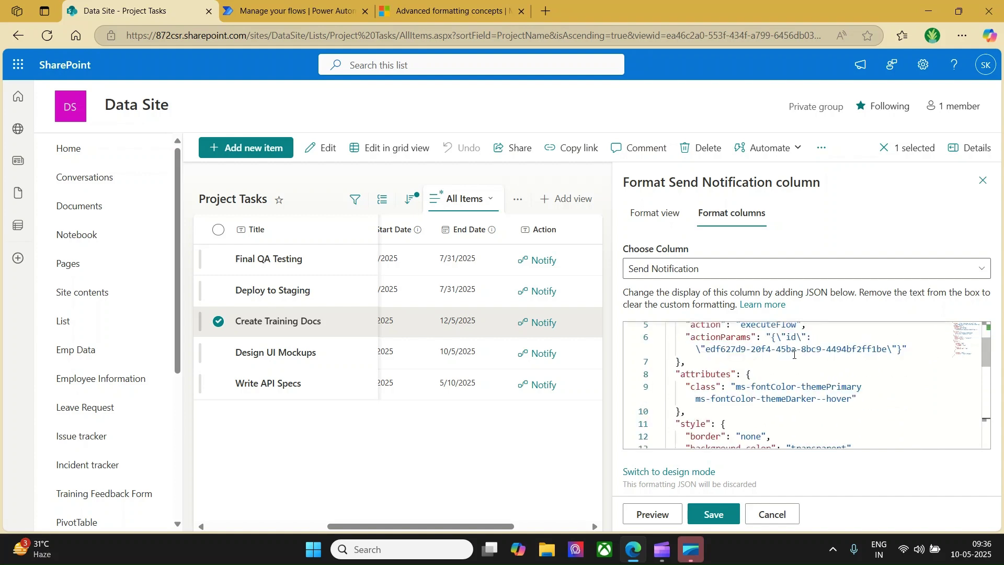
scroll(793, 354, "up", 3)
scroll(794, 354, "up", 2)
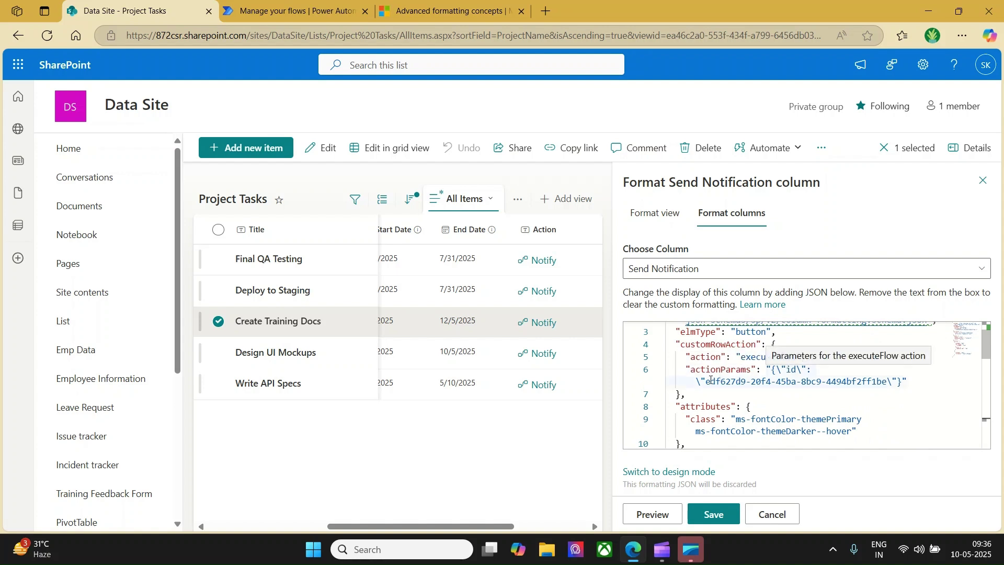
Copy the Send an email Notification flow's identifier from Power Automate and paste it over the sample id in the column's actionParams.
left_click(290, 11)
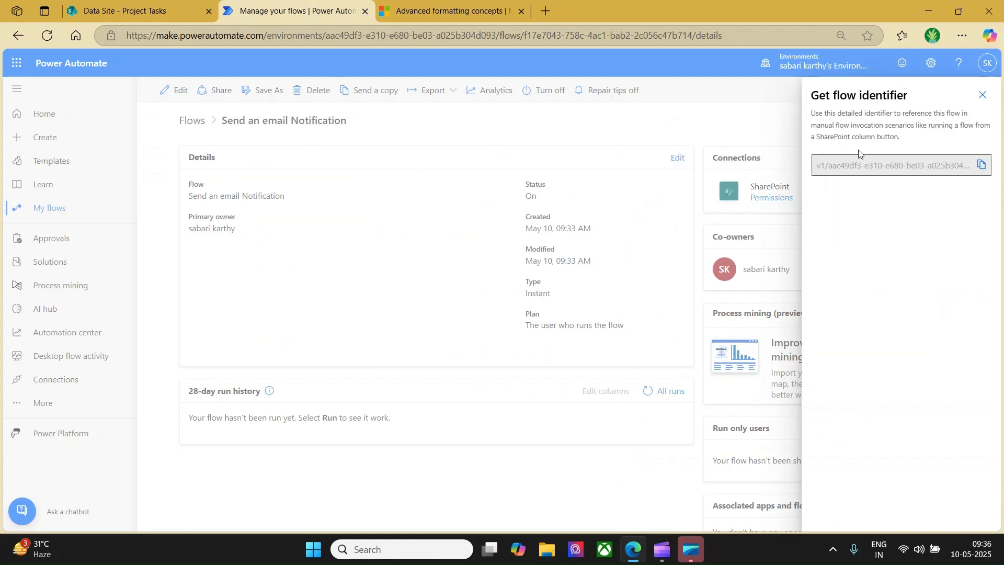
left_click(981, 165)
left_click(137, 10)
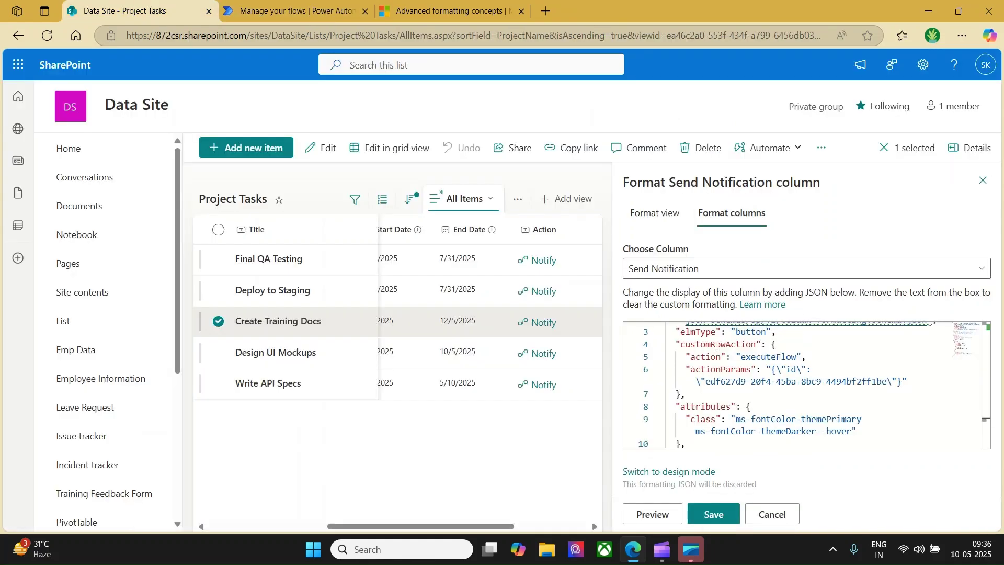
left_click_drag(705, 381, 887, 381)
key("ctrl+v")
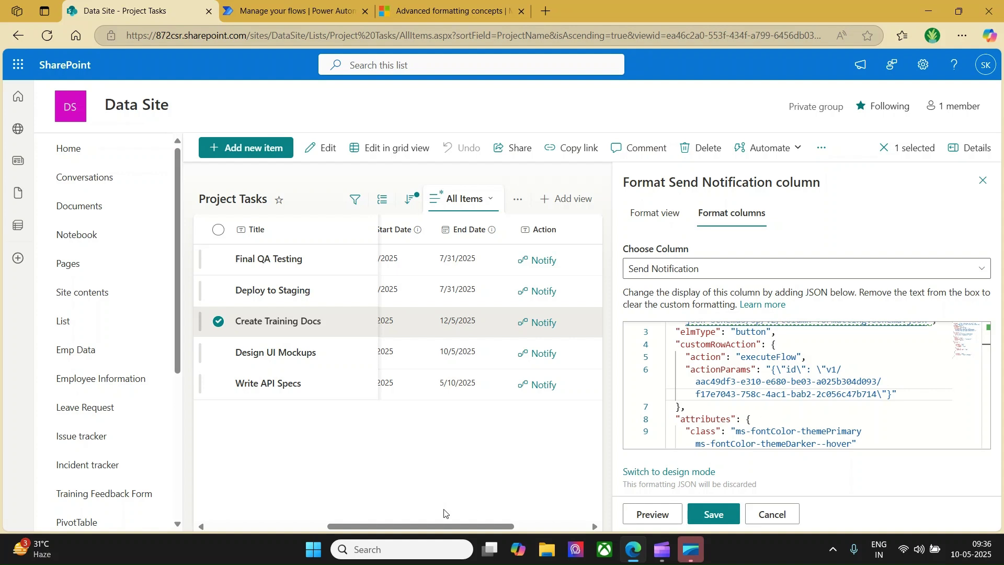
Change the button's txtContent to "Reminder/Follow UP" in the JSON and save the previewed column format.
left_click_drag(431, 525, 503, 525)
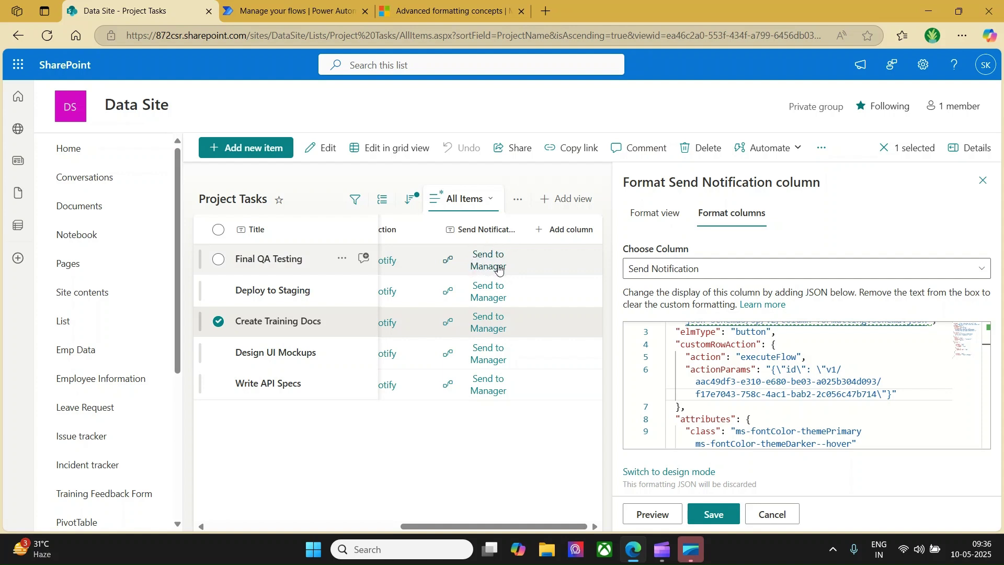
scroll(814, 380, "down", 2)
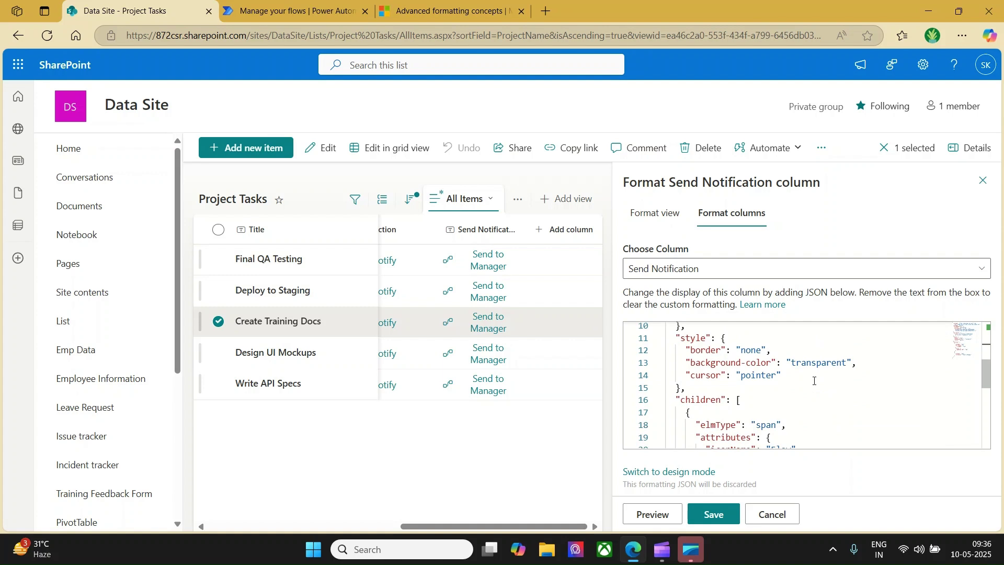
scroll(814, 380, "down", 4)
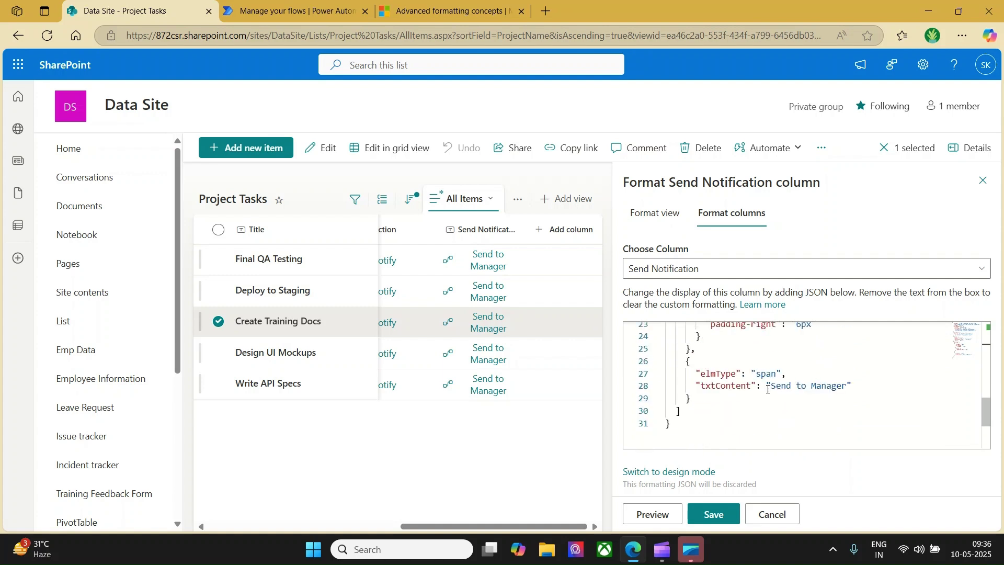
left_click_drag(771, 386, 847, 385)
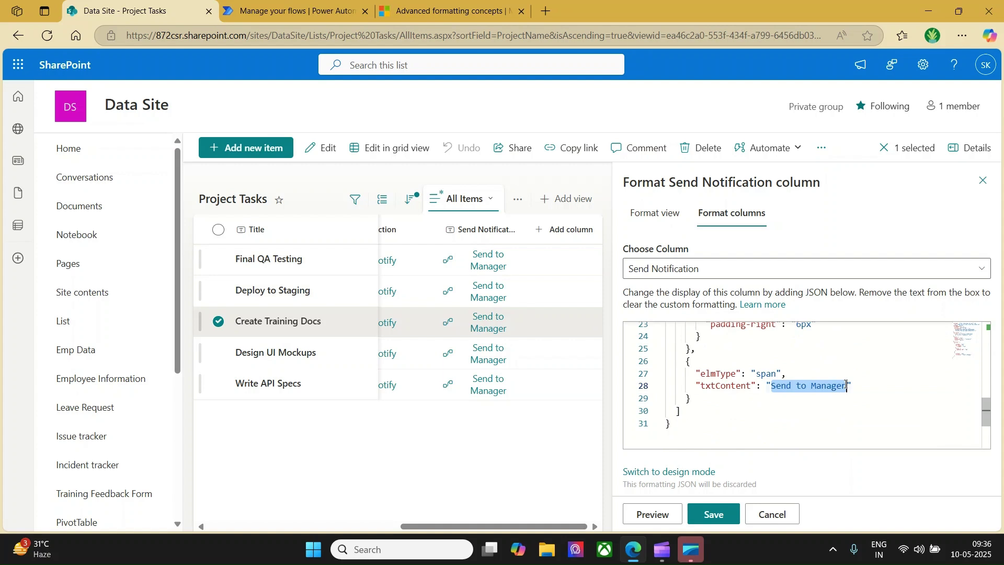
type("Reminder")
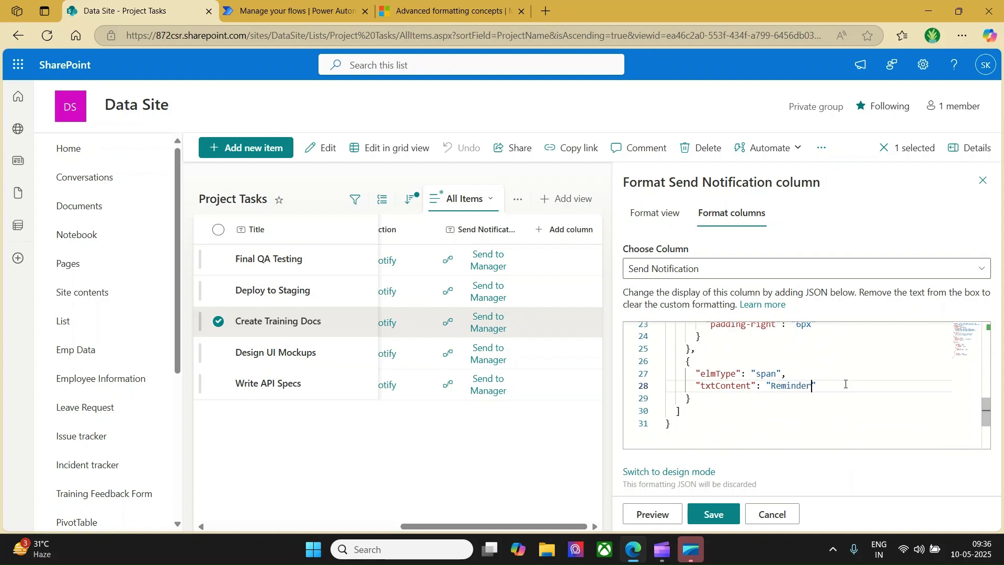
type("/Follow UP")
left_click(652, 514)
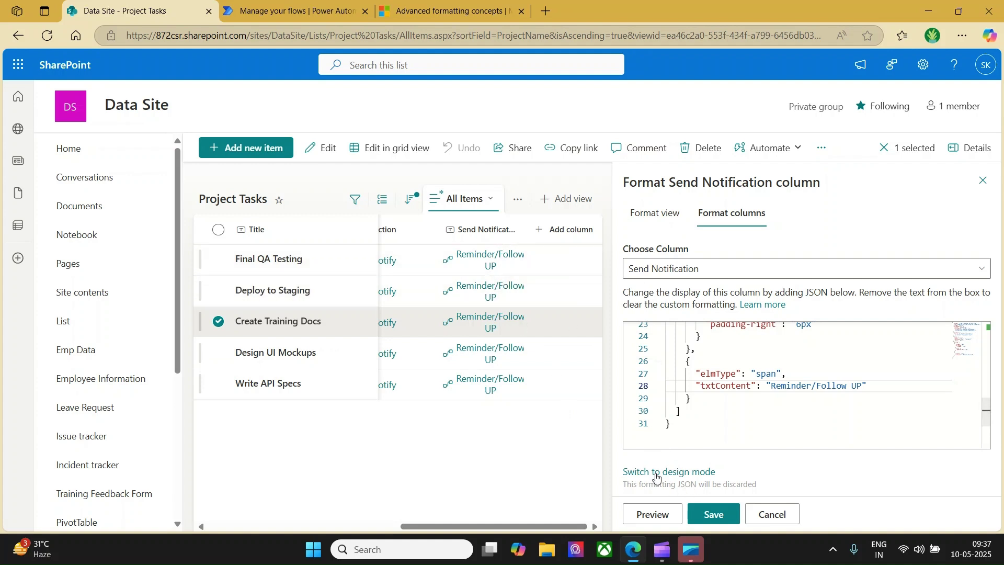
left_click(716, 514)
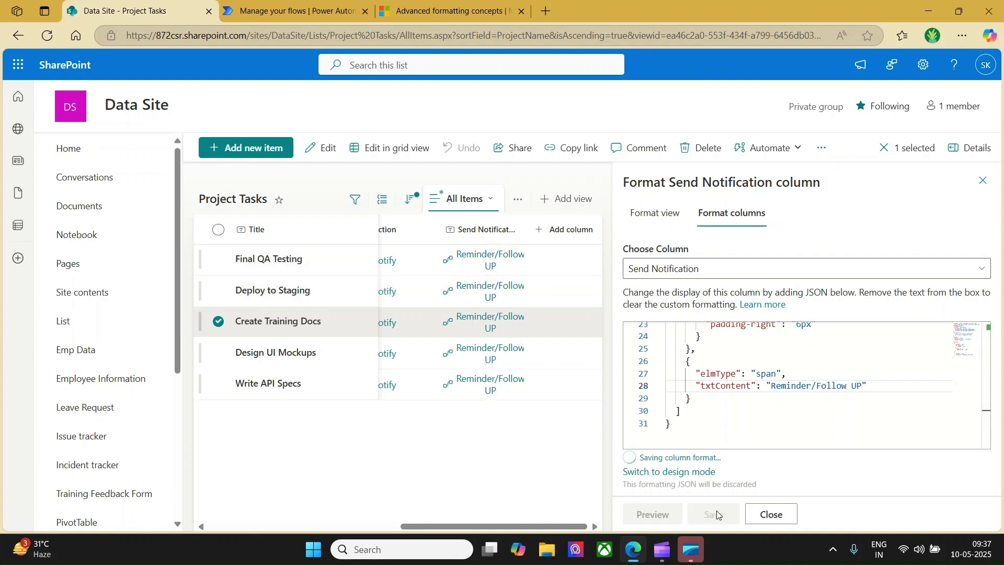
left_click(769, 515)
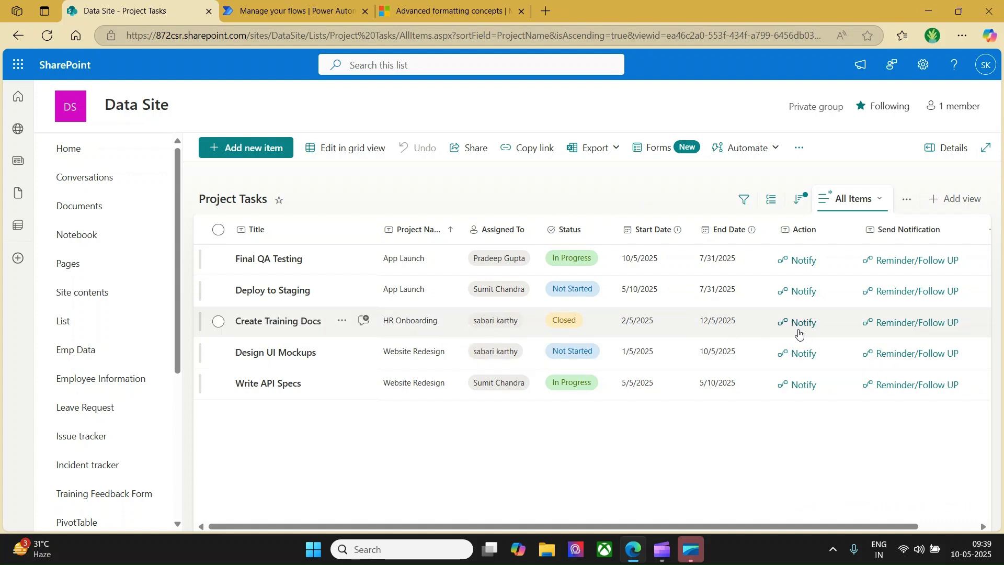
Run the flow from the Create Training Docs row's Reminder/Follow UP button with the message "What is the status of this task ?".
left_click(908, 325)
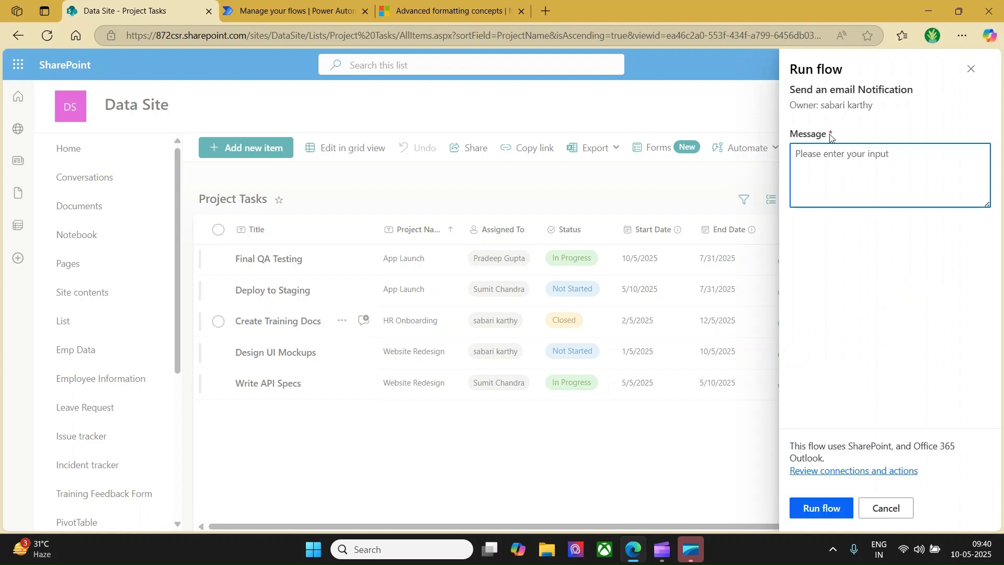
type("What is the status of this task ?")
left_click(822, 508)
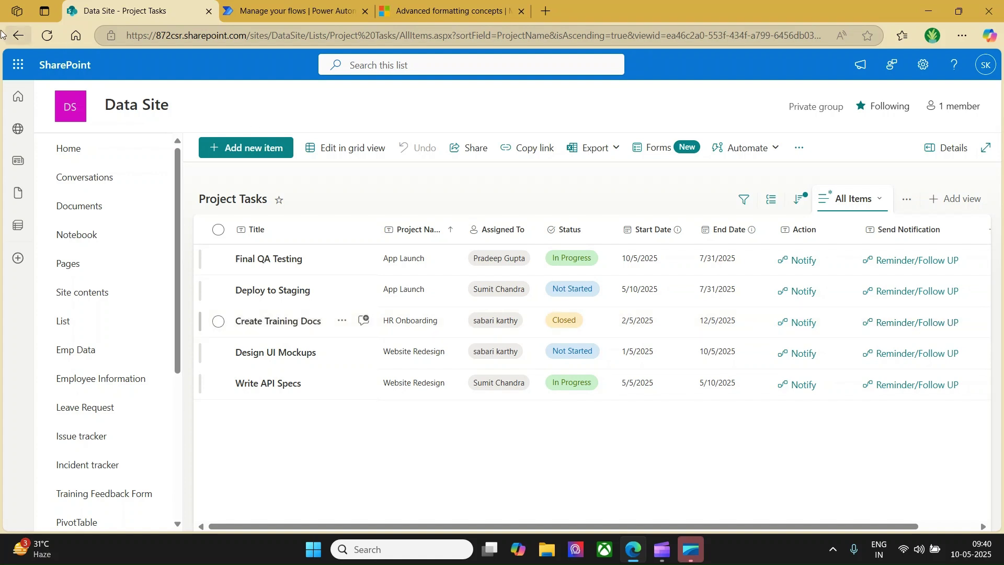
Open Outlook and check the new notification email's subject and message against the Create Training Docs task in the list.
left_click(18, 64)
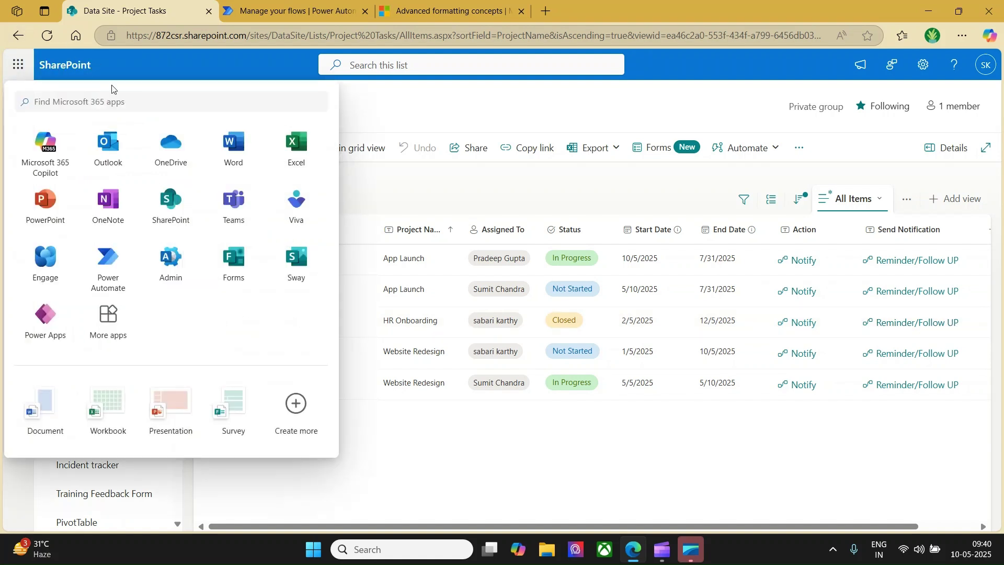
left_click(108, 151)
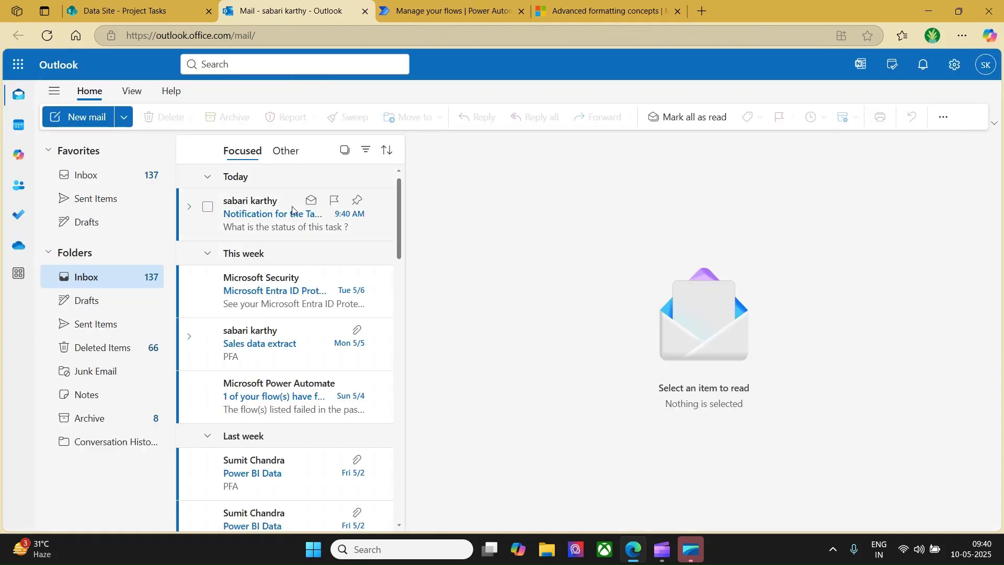
left_click(266, 218)
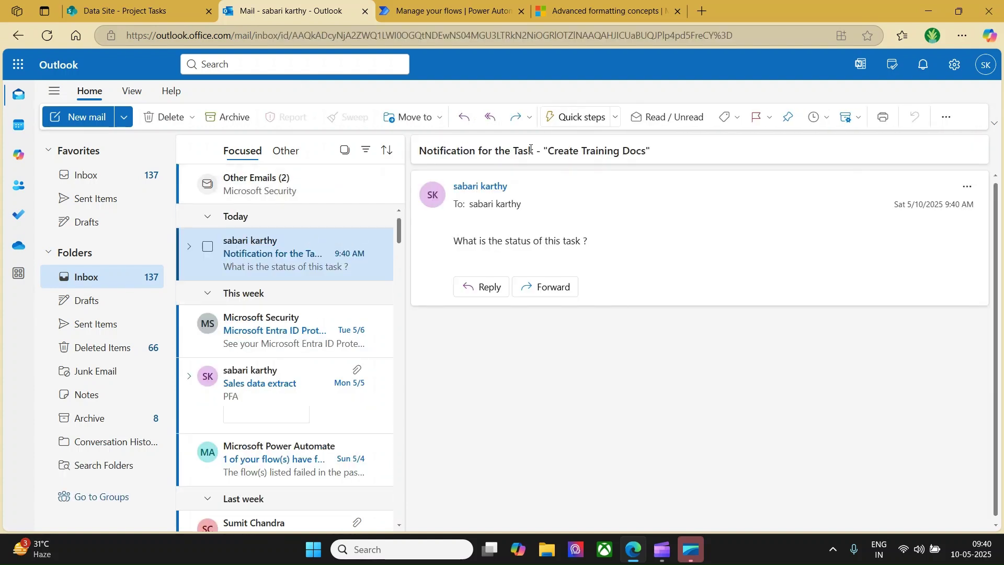
left_click_drag(547, 150, 669, 152)
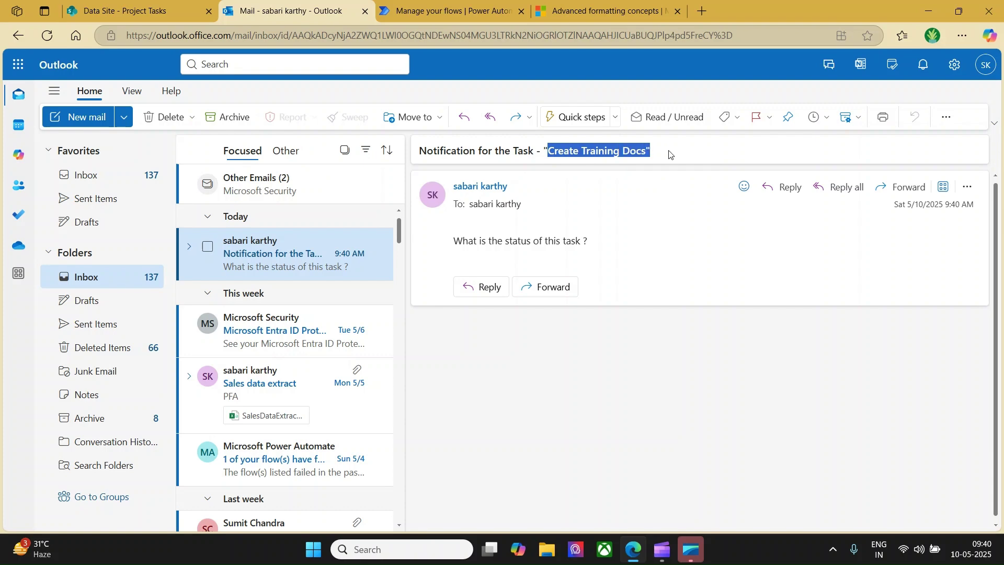
left_click(123, 11)
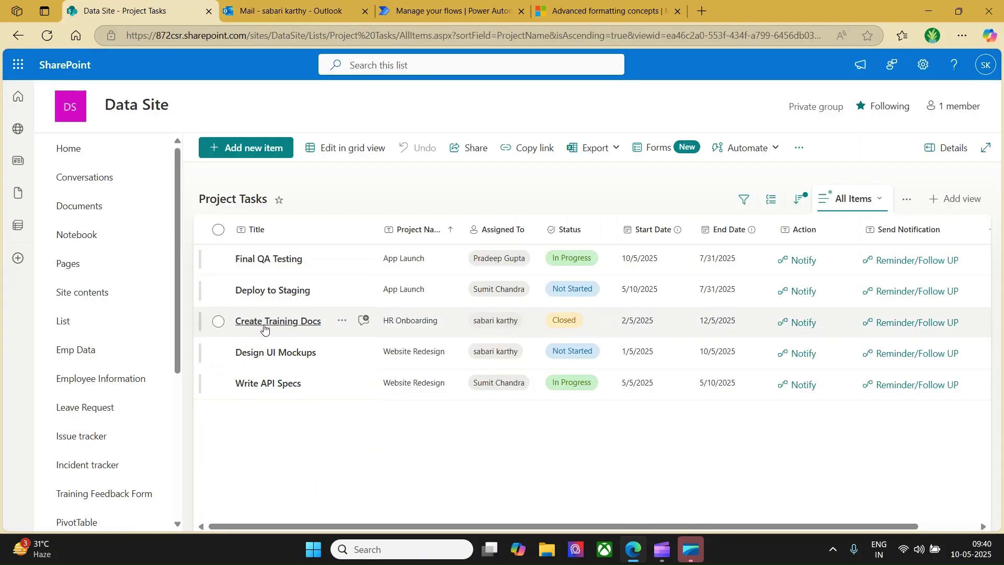
left_click(282, 4)
left_click_drag(462, 238, 596, 242)
left_click(626, 252)
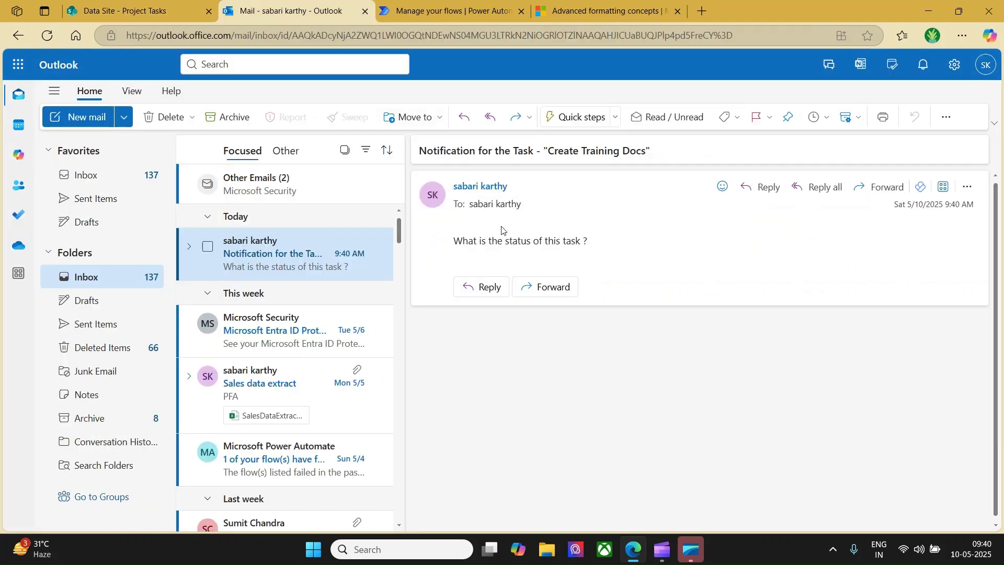
Return to the Project Tasks list, sort it by Status from A to Z, and check the sortField name in the page address.
left_click(143, 12)
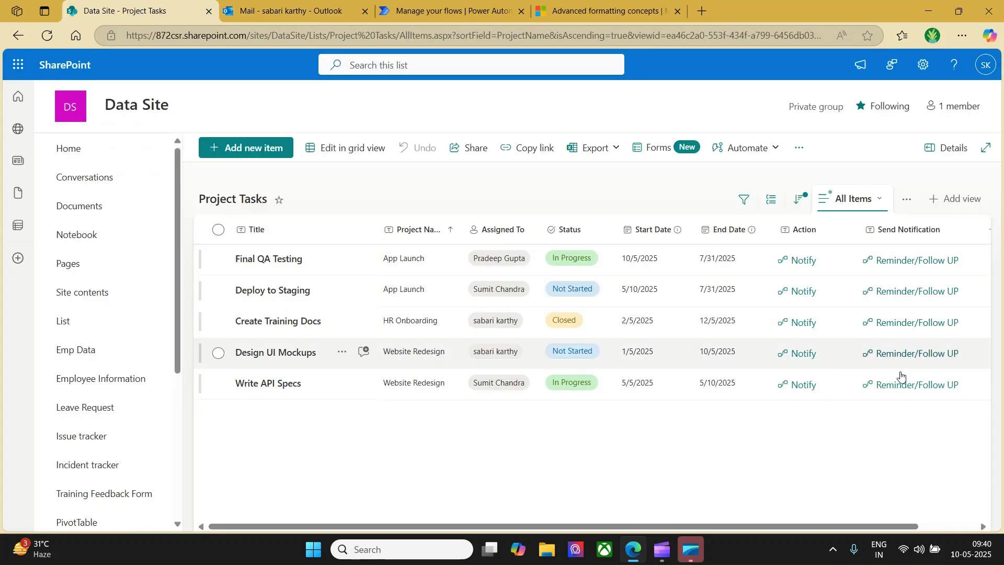
mouse_move(644, 526)
left_mouse_down()
mouse_move(681, 531)
mouse_move(644, 531)
left_mouse_up()
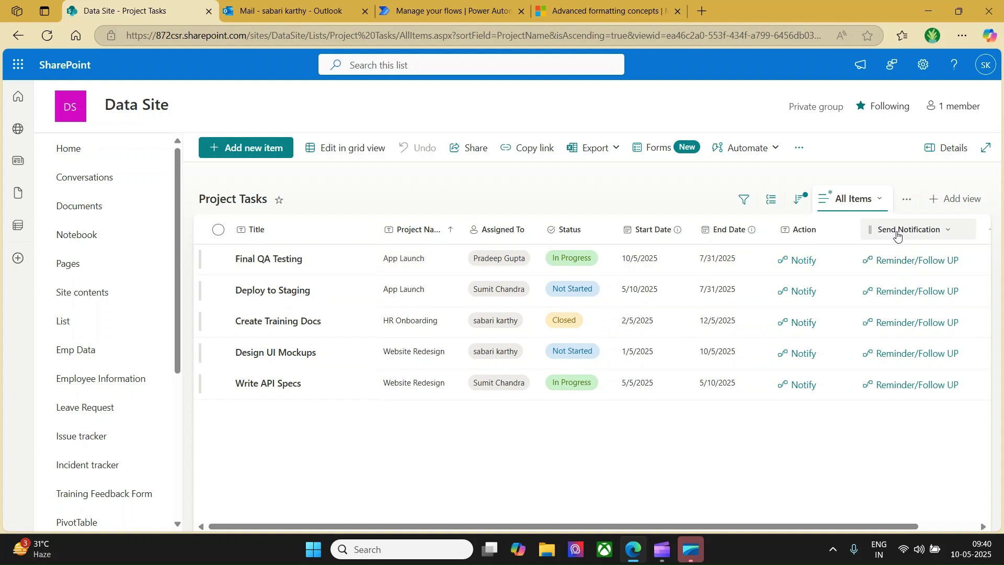
left_click(570, 230)
left_click(588, 257)
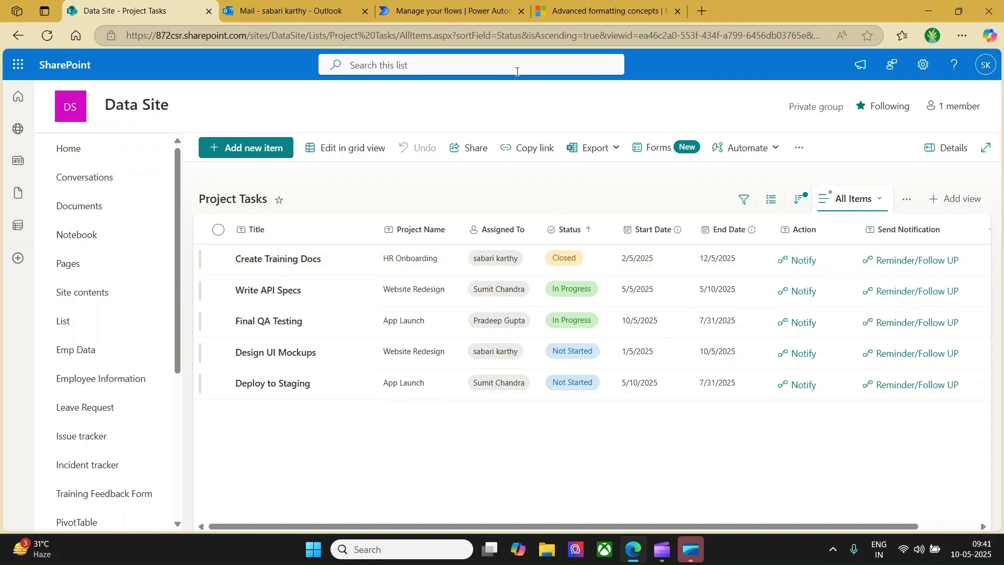
double_click(506, 40)
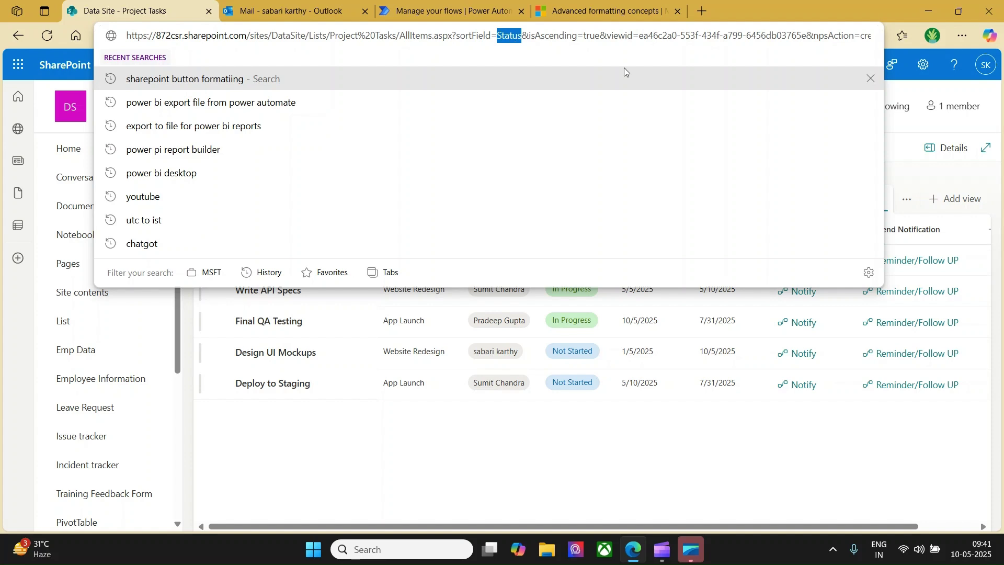
left_click(916, 175)
Open the JSON formatting of the Send Notification column and widen the formatting pane.
left_click(903, 229)
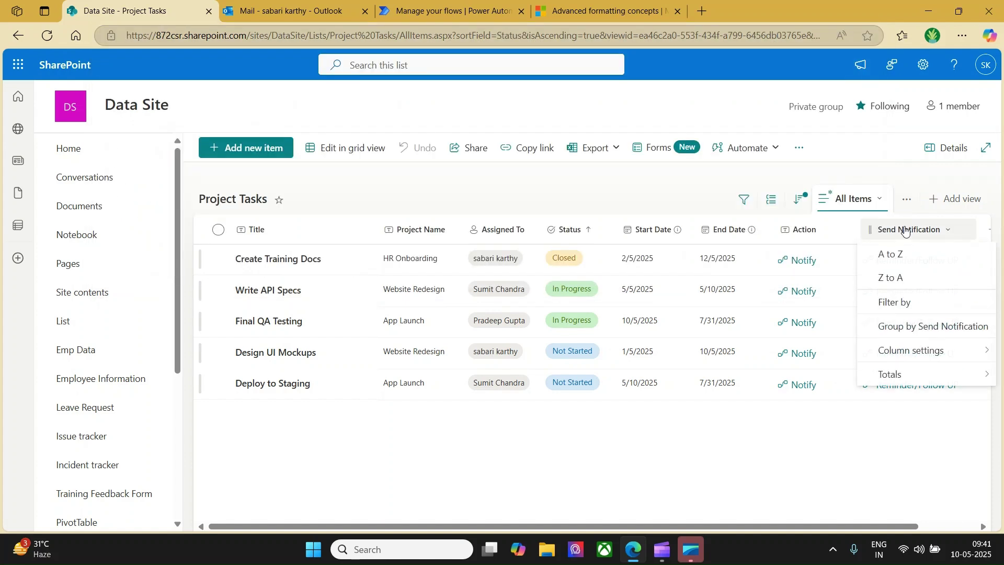
left_click(911, 350)
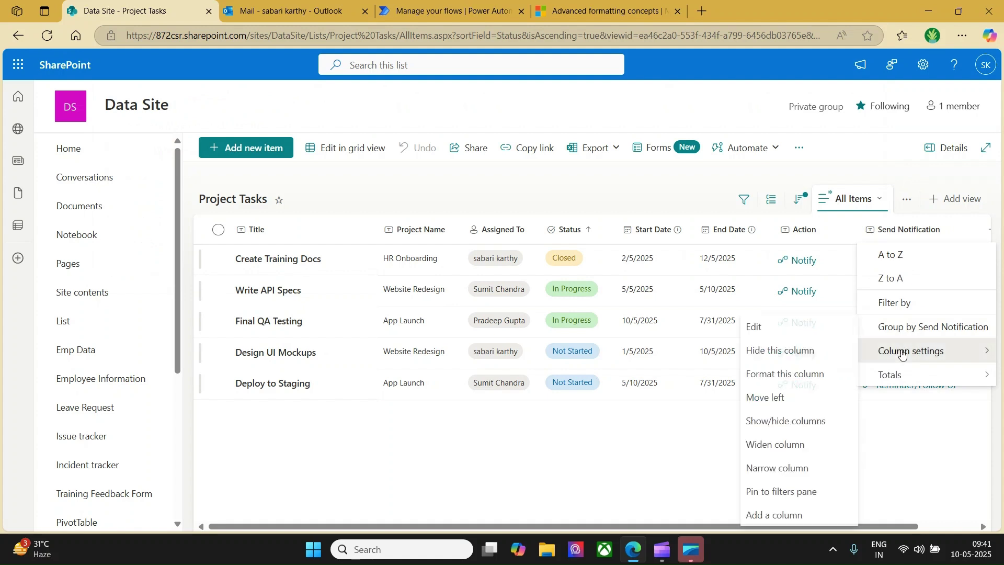
left_click(778, 374)
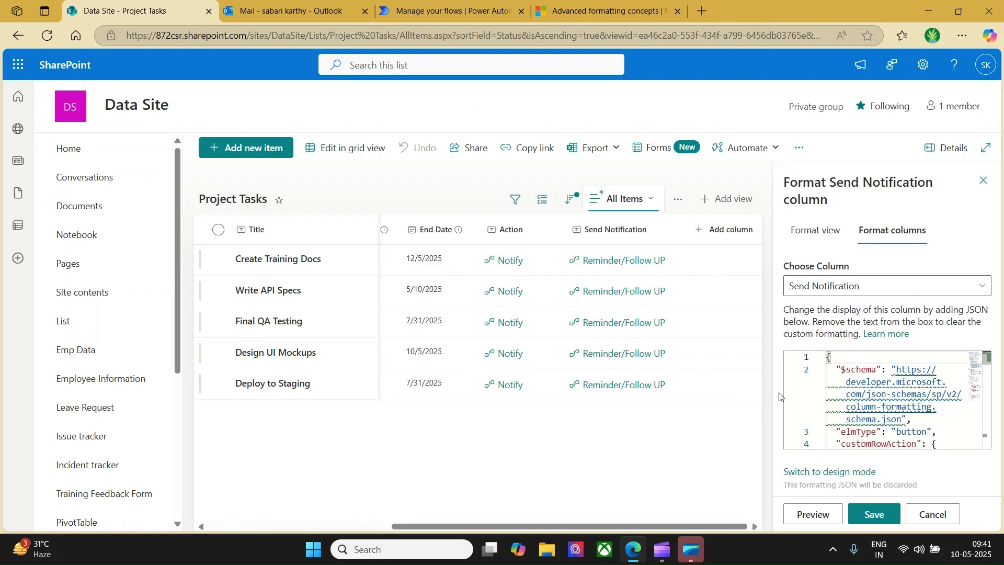
left_click_drag(773, 393, 679, 389)
scroll(824, 374, "down", 5)
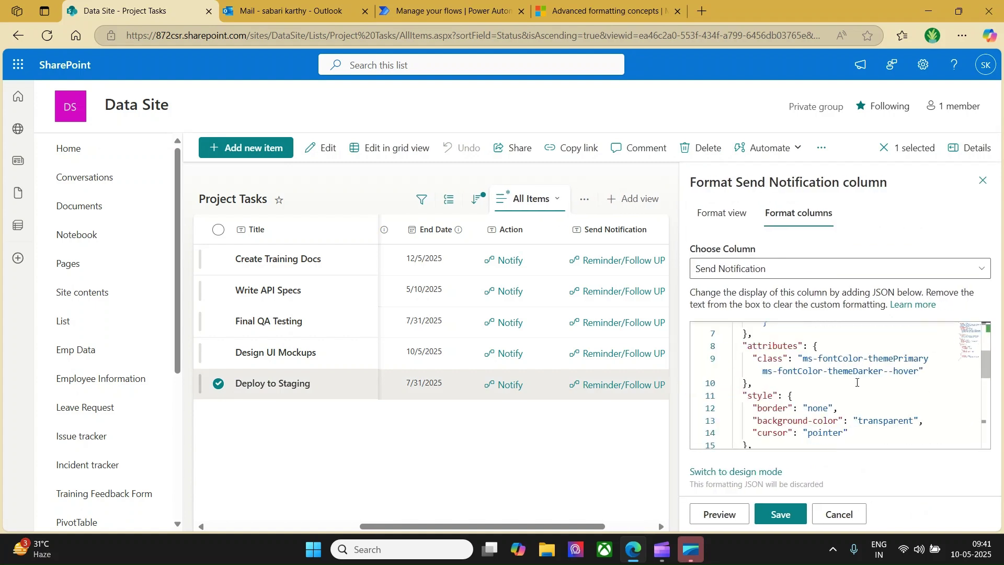
Add a "display" property with an empty value after "cursor" in the button's style block.
scroll(857, 382, "down", 1)
left_click(849, 400)
type(",")
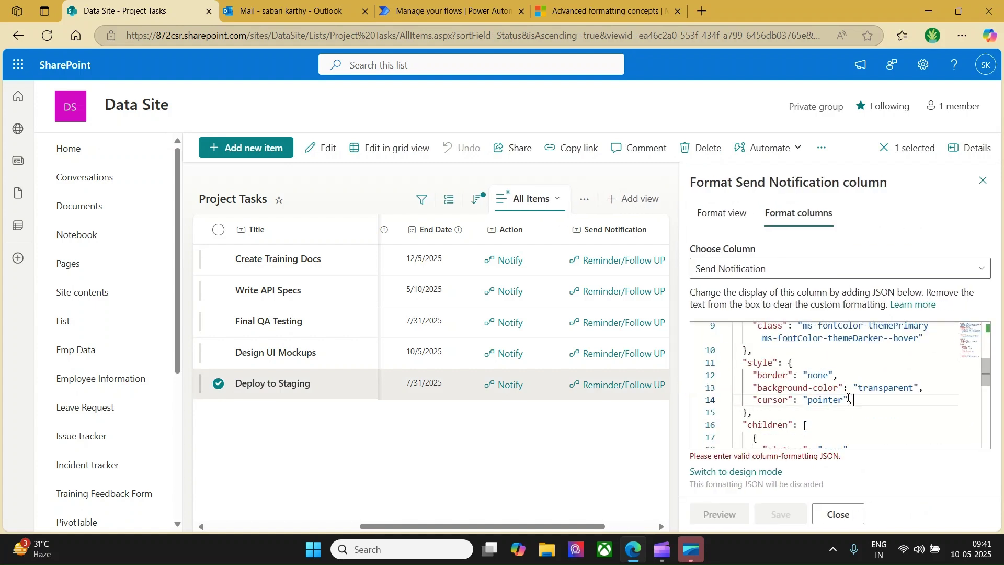
key("Return")
type("\"display")
type(": \"")
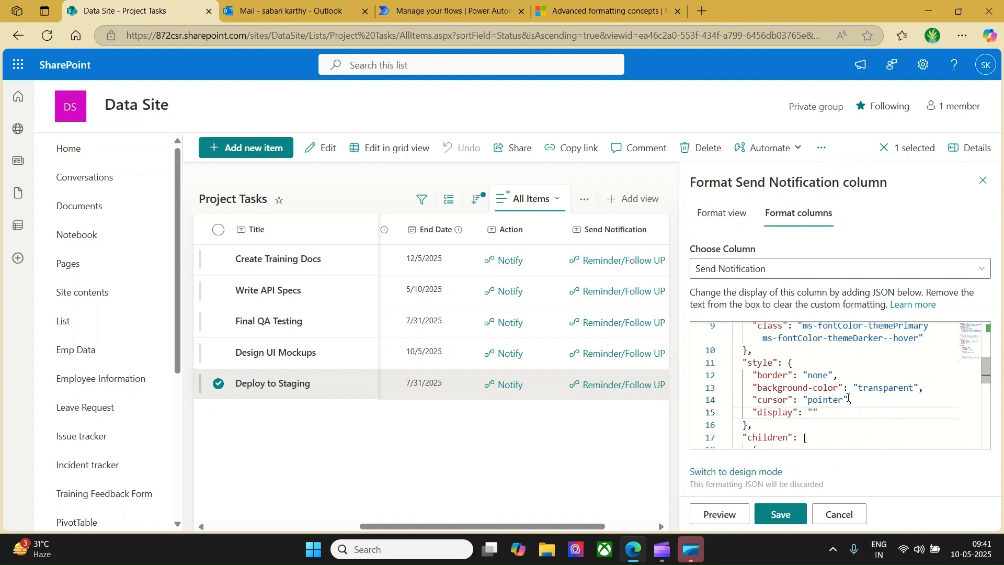
Set the display value to =if([$Status]=='In Progress','Inherit','none') in the button's style.
type("=if([$Status]=='In Progress")
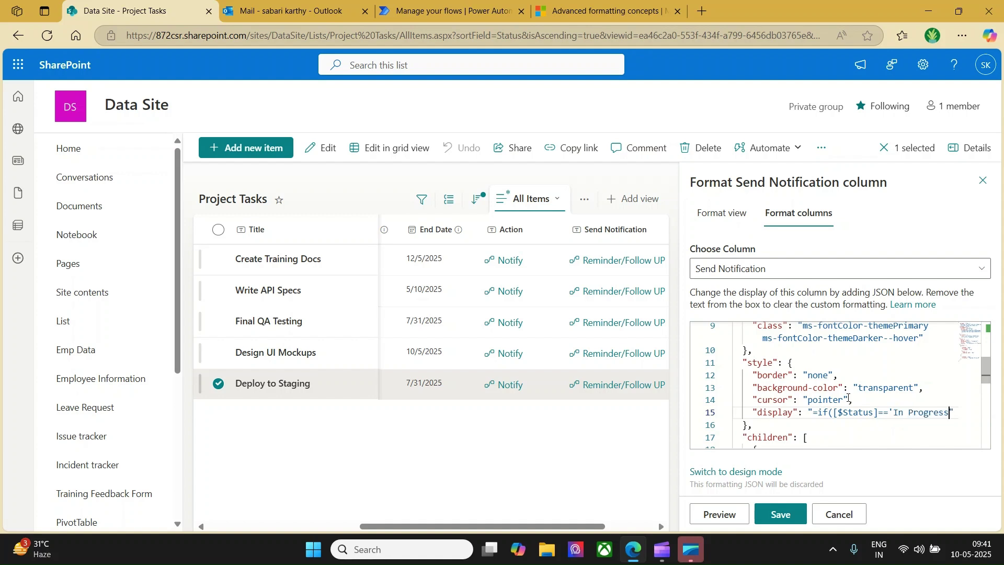
type("'")
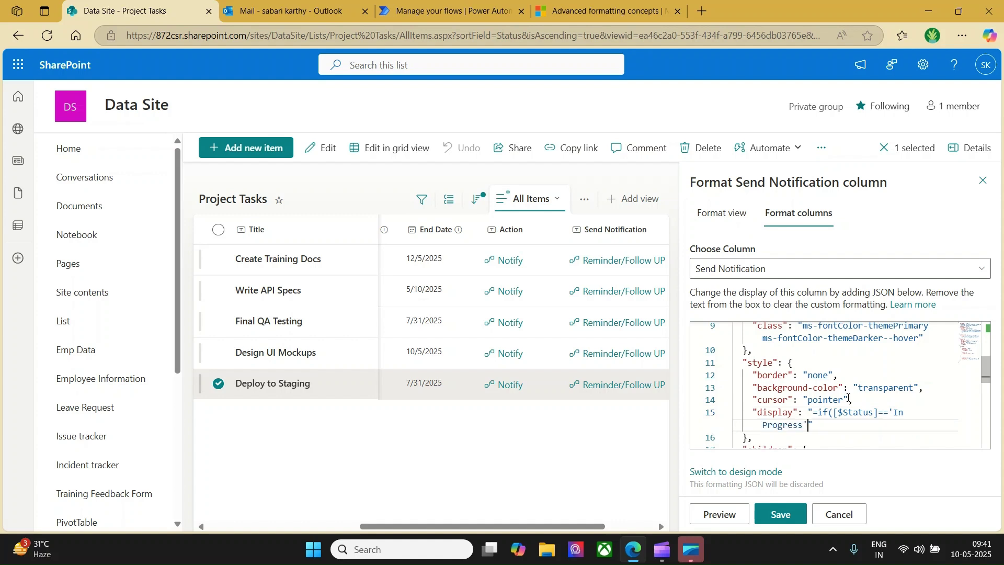
type(",")
type("''")
type("i")
type("Inherit")
type(",")
type("'none")
type(")")
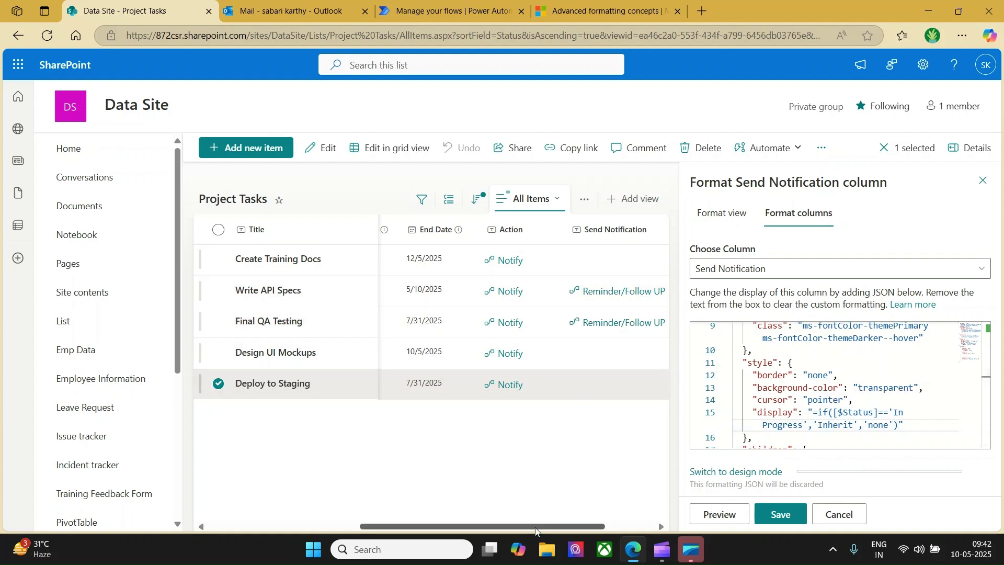
Check the previewed buttons against each task's Status, save the column format and close the formatting pane.
scroll(471, 324, "left", 3)
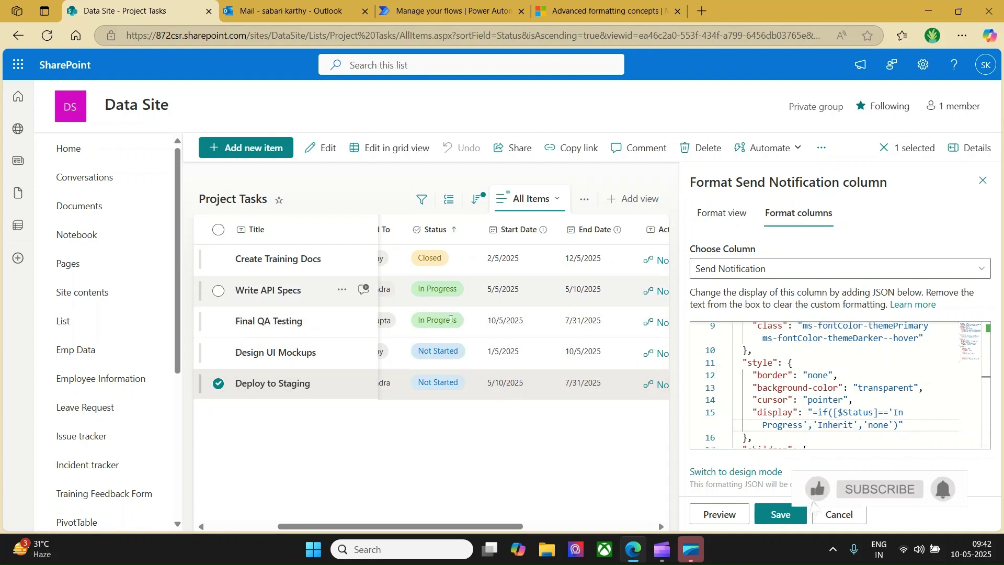
left_click(781, 515)
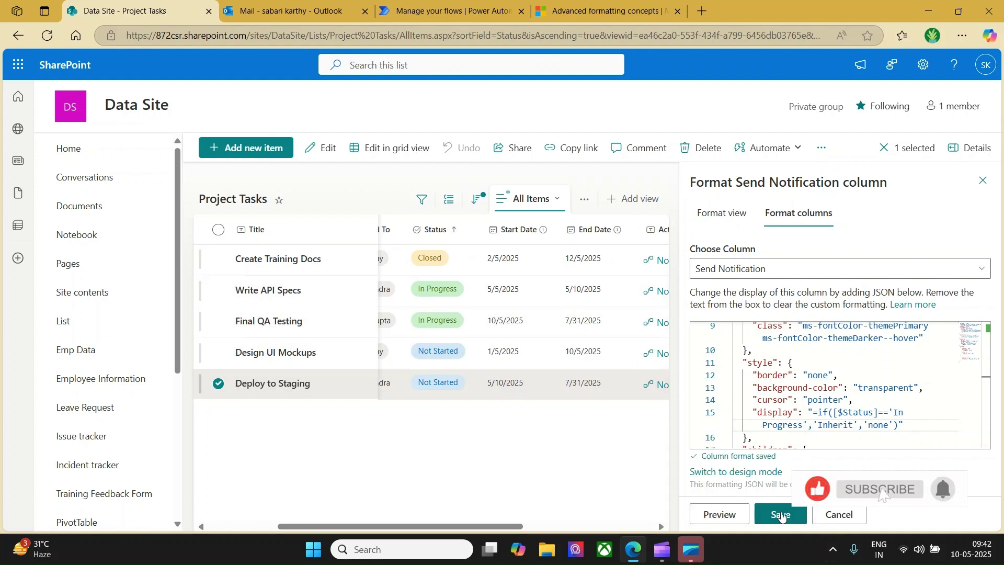
left_click(836, 514)
scroll(618, 494, "left", 2)
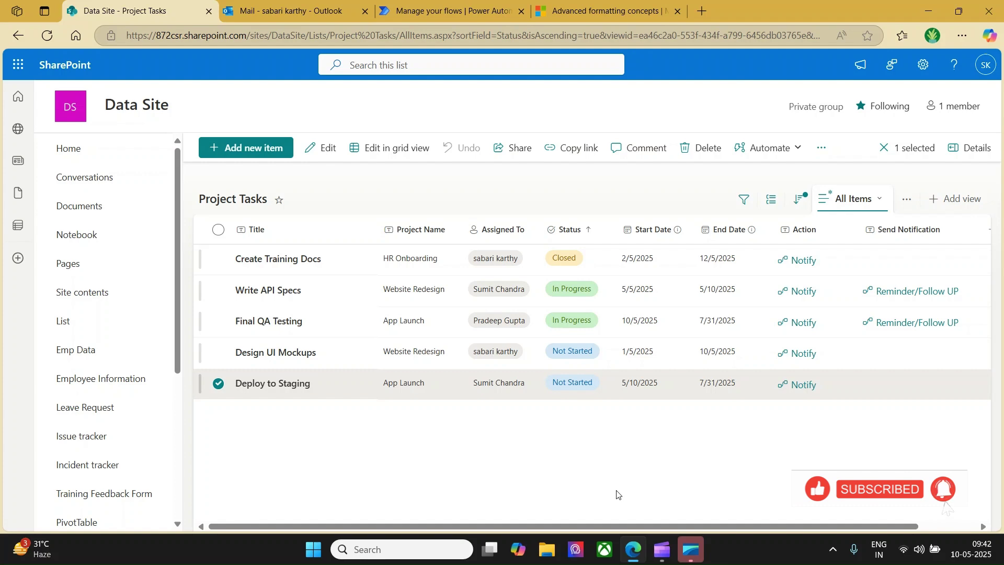
Read the Advanced formatting concepts page's note on the headerText and runFlowButtonText options below the flow button sample.
left_click(606, 11)
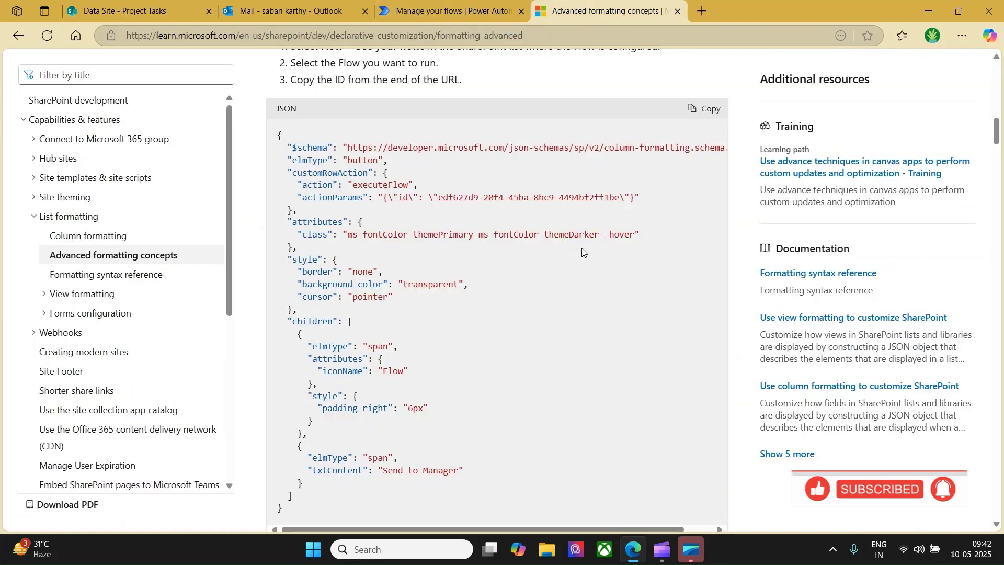
scroll(583, 251, "down", 4)
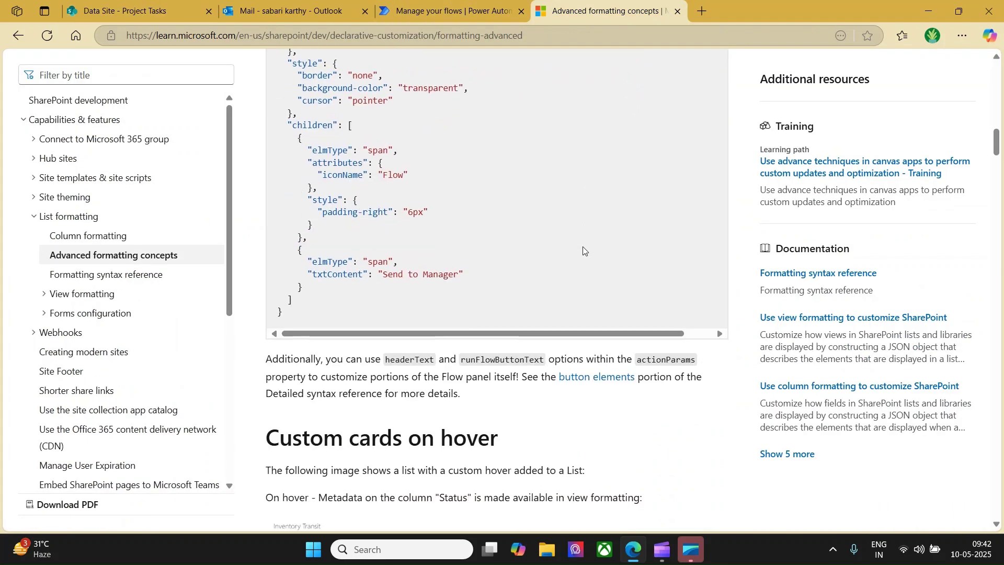
left_click_drag(383, 360, 545, 361)
left_click(463, 361)
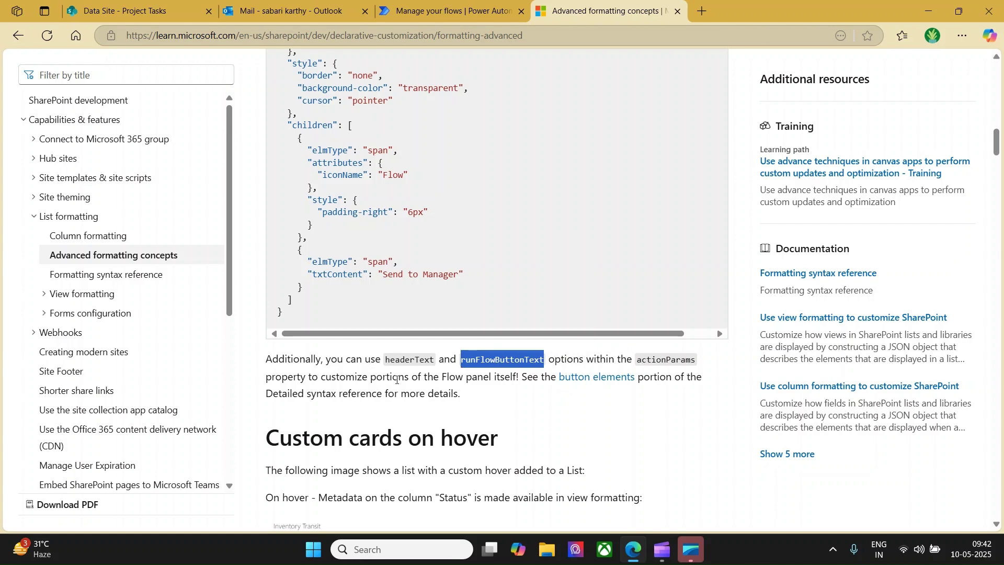
Return to the Project Tasks list and open the Write API Specs row's Run flow panel to examine its header text.
key("alt+Tab")
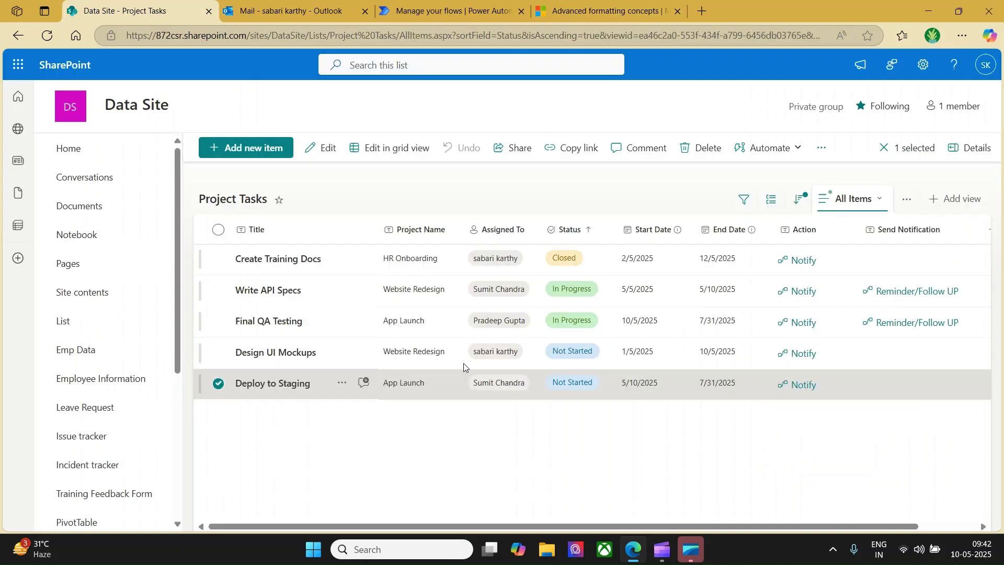
left_click(912, 295)
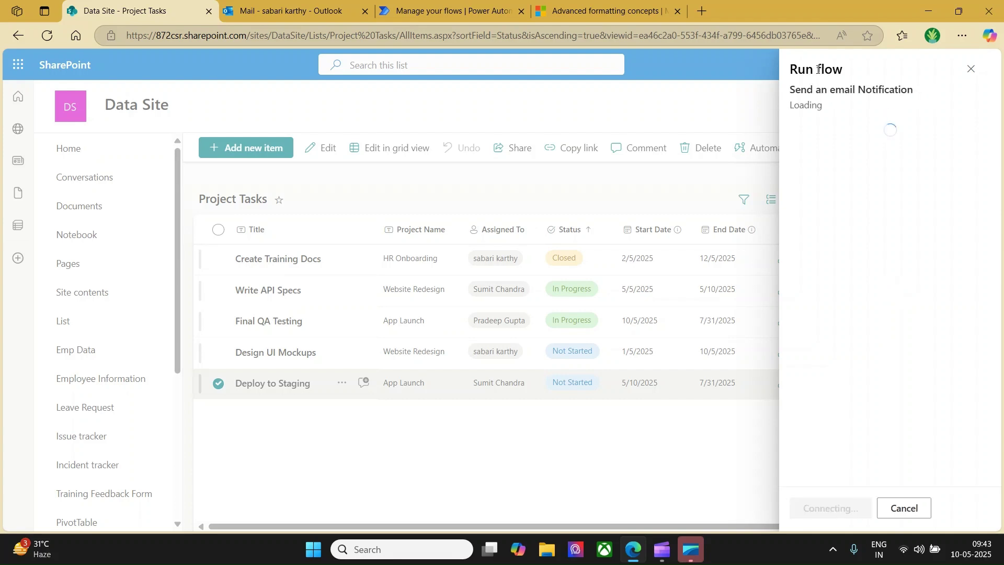
left_click_drag(795, 89, 910, 104)
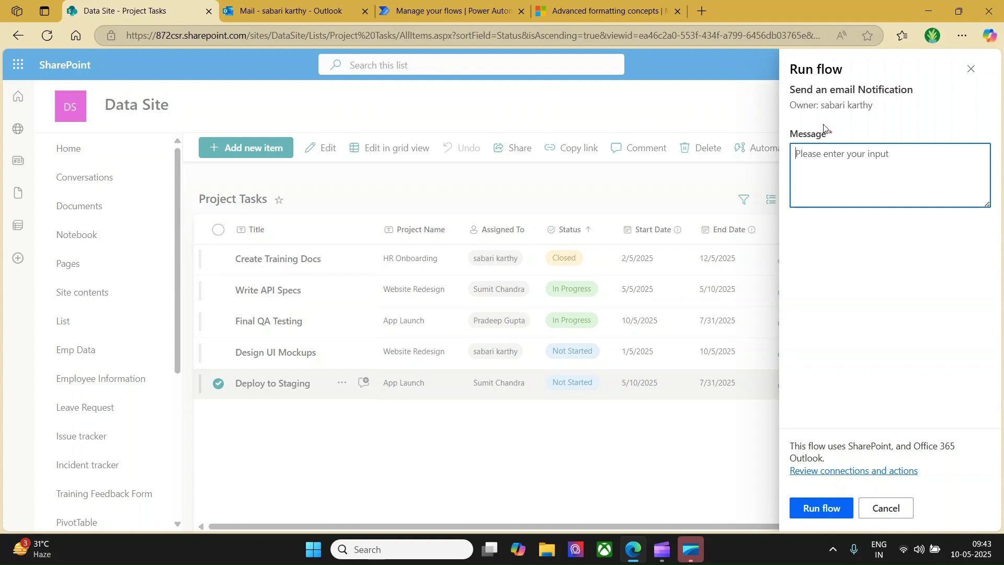
Compare the Run flow panel with the documentation, examine the actionParams line in the sample JSON, and return to the Project Tasks list.
left_click(606, 10)
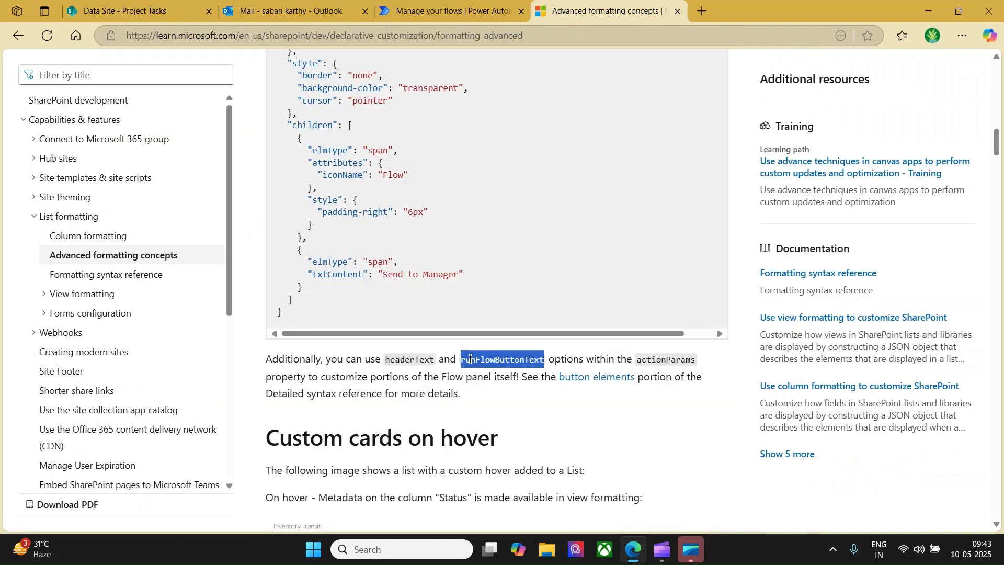
left_click(144, 11)
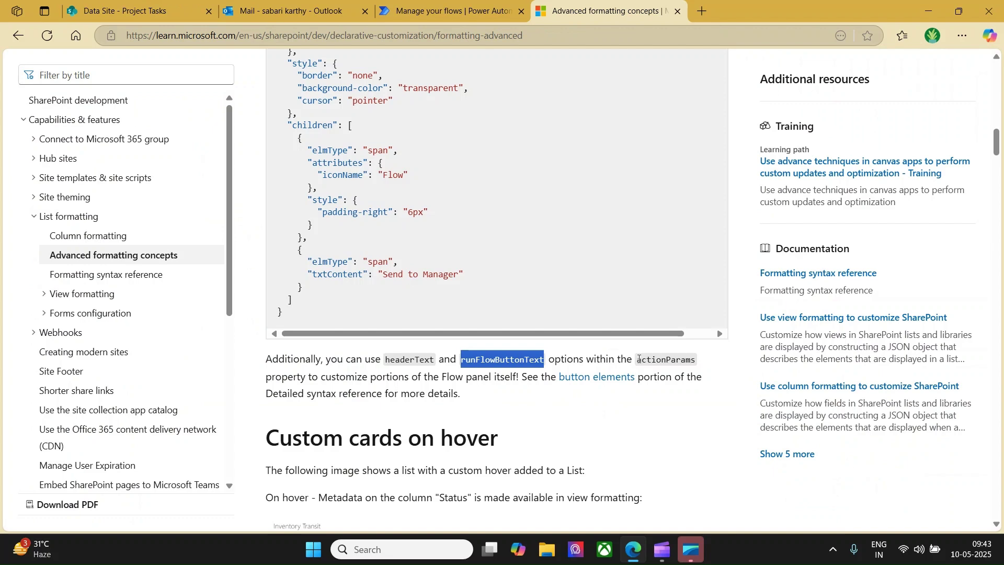
left_click_drag(639, 359, 697, 367)
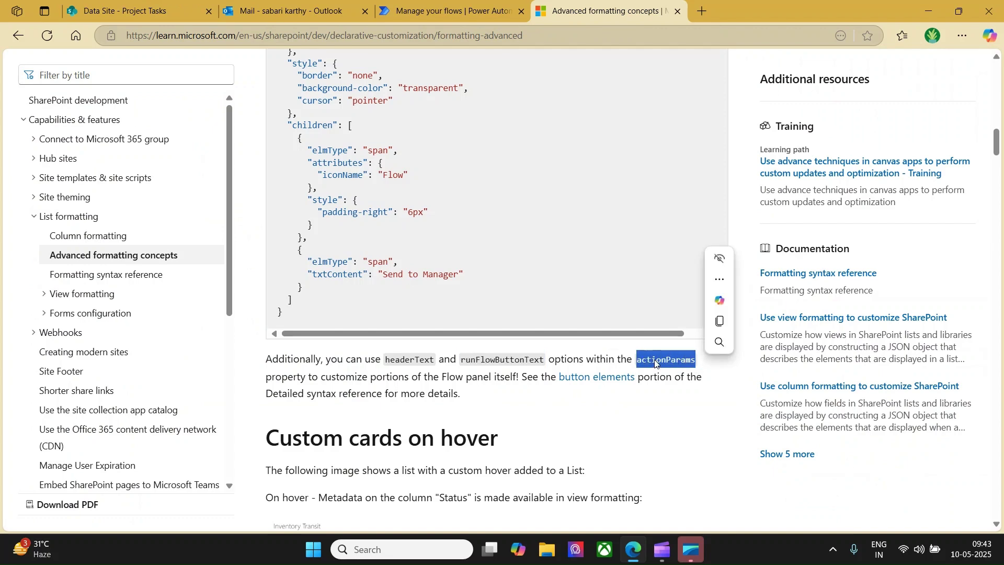
scroll(622, 309, "up", 5)
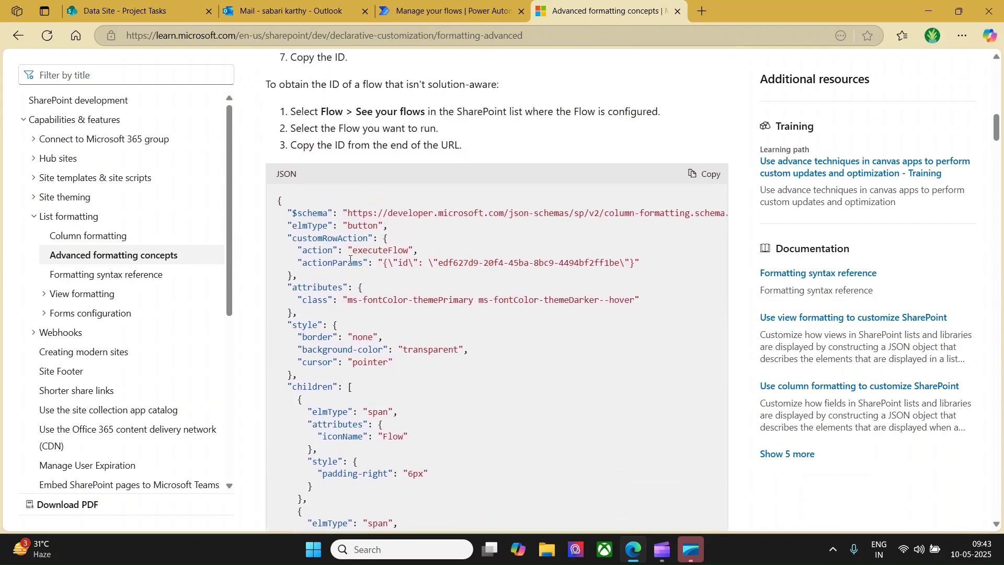
left_click_drag(304, 264, 644, 267)
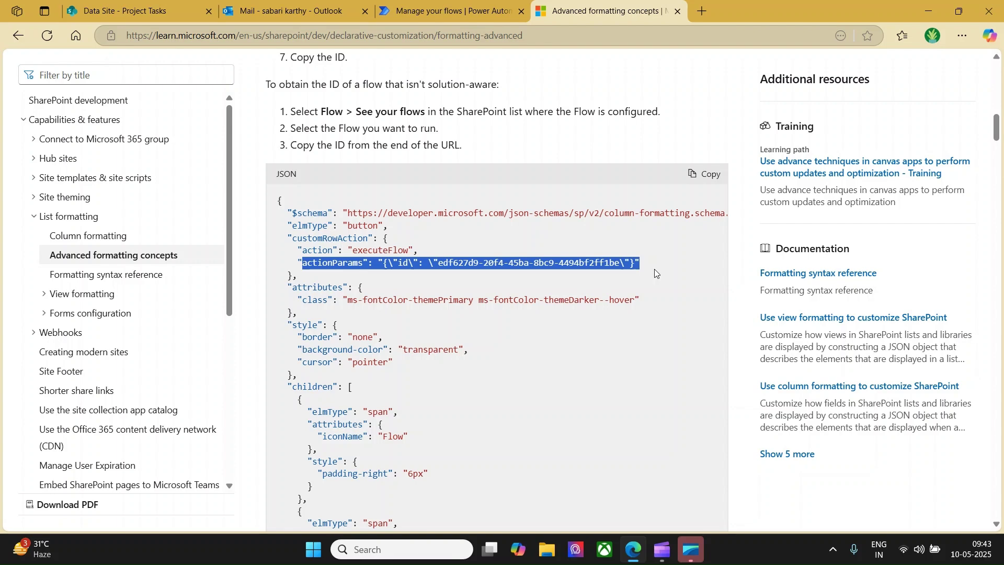
key("ctrl+1")
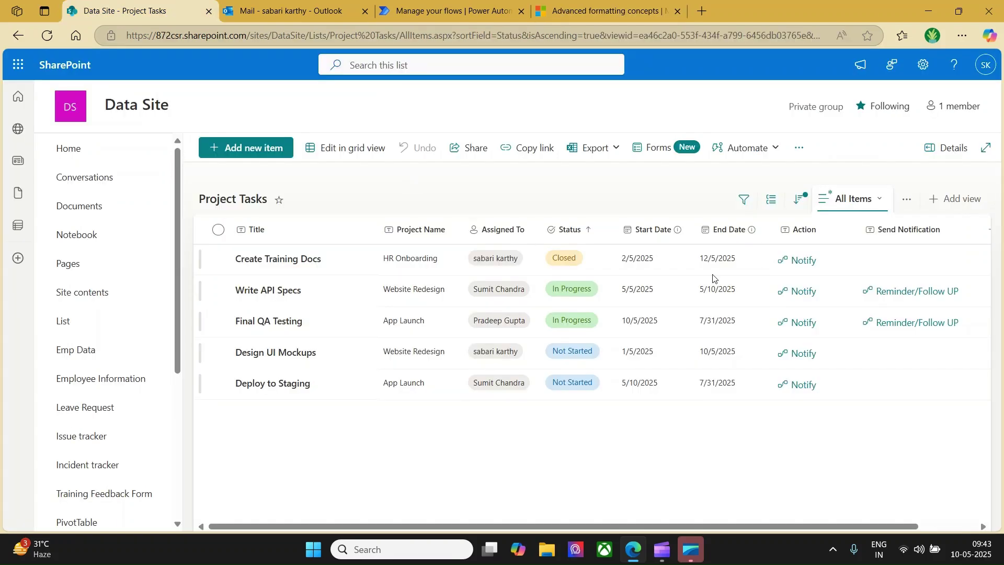